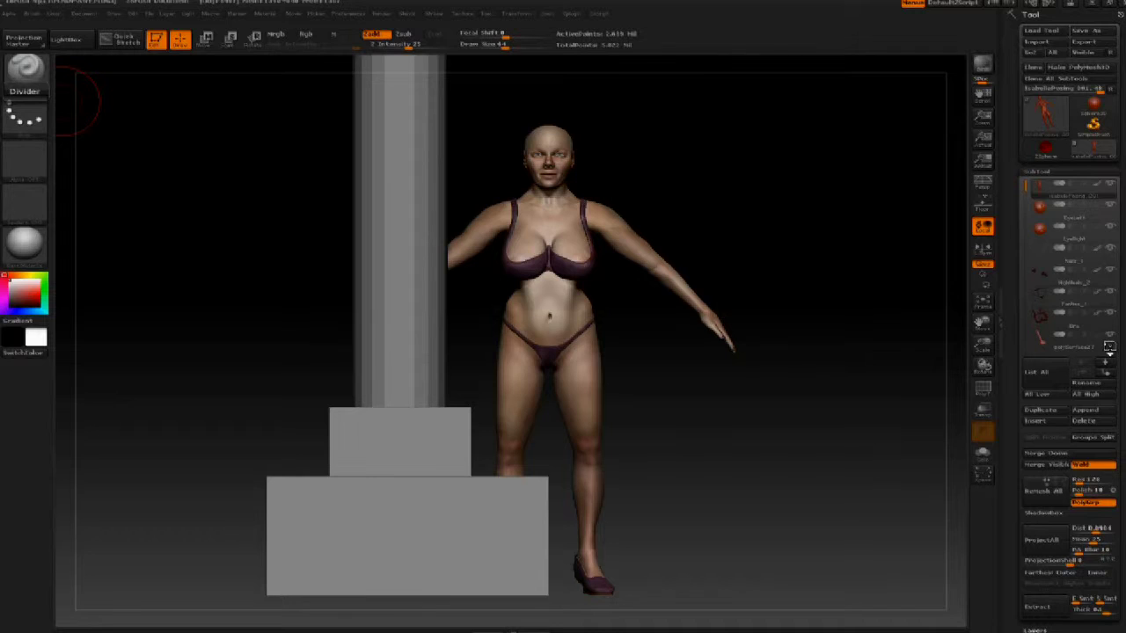
Examine the pillar, body and bra subtools, hiding the body subtool and showing it again
{"action": "left_click", "coordinate": [1111, 347]}
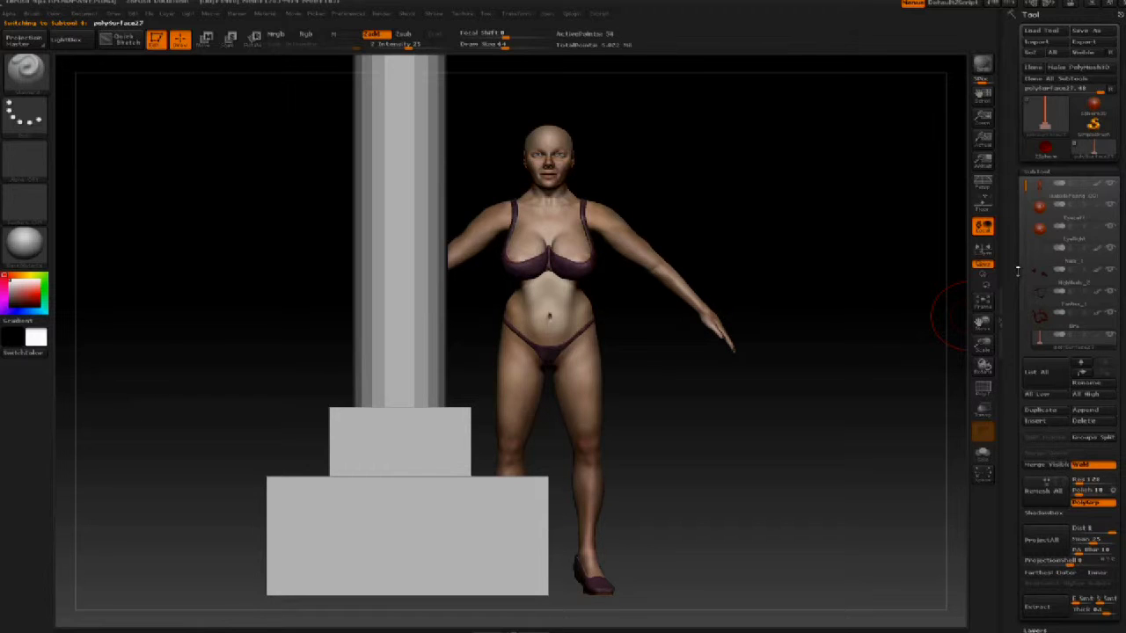
{"action": "left_click", "coordinate": [1113, 194]}
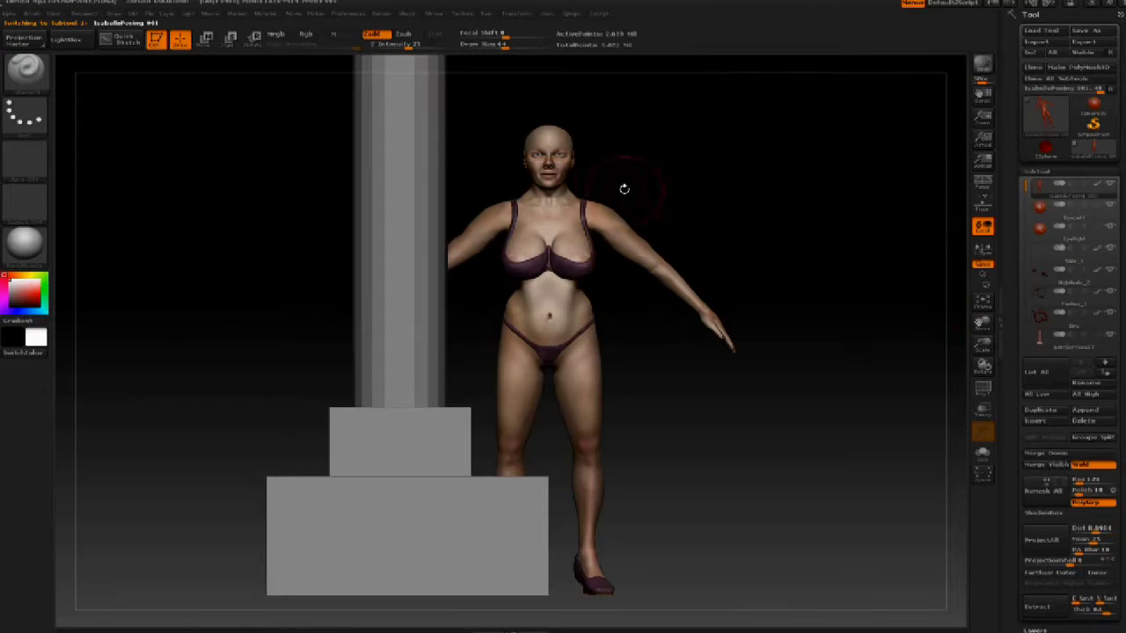
{"action": "mouse_move", "coordinate": [1113, 197]}
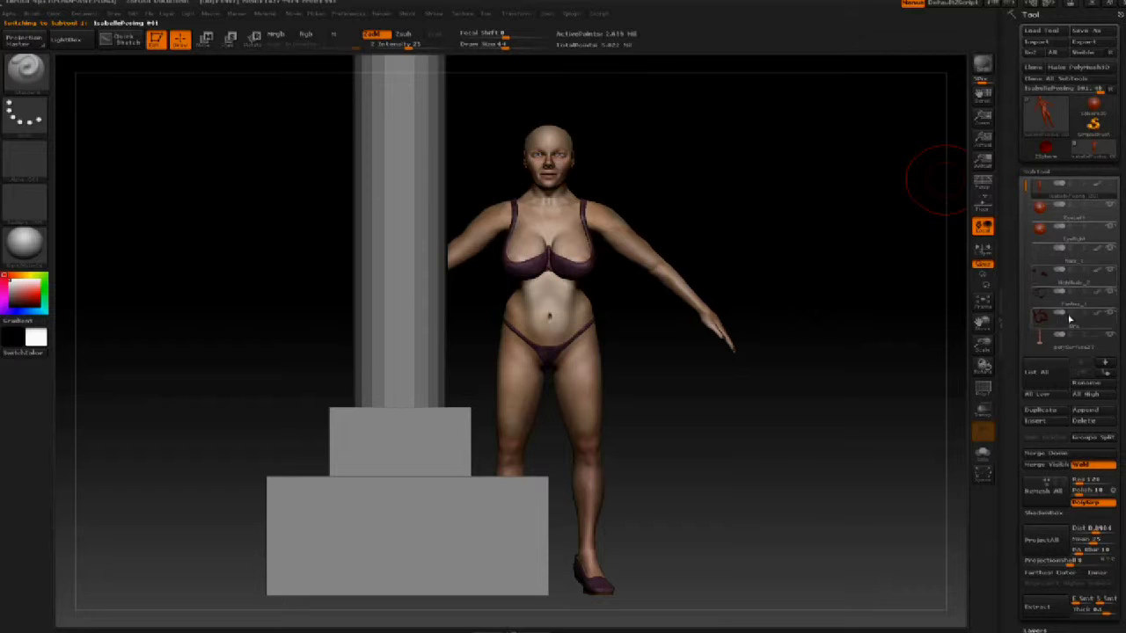
{"action": "mouse_move", "coordinate": [1075, 349]}
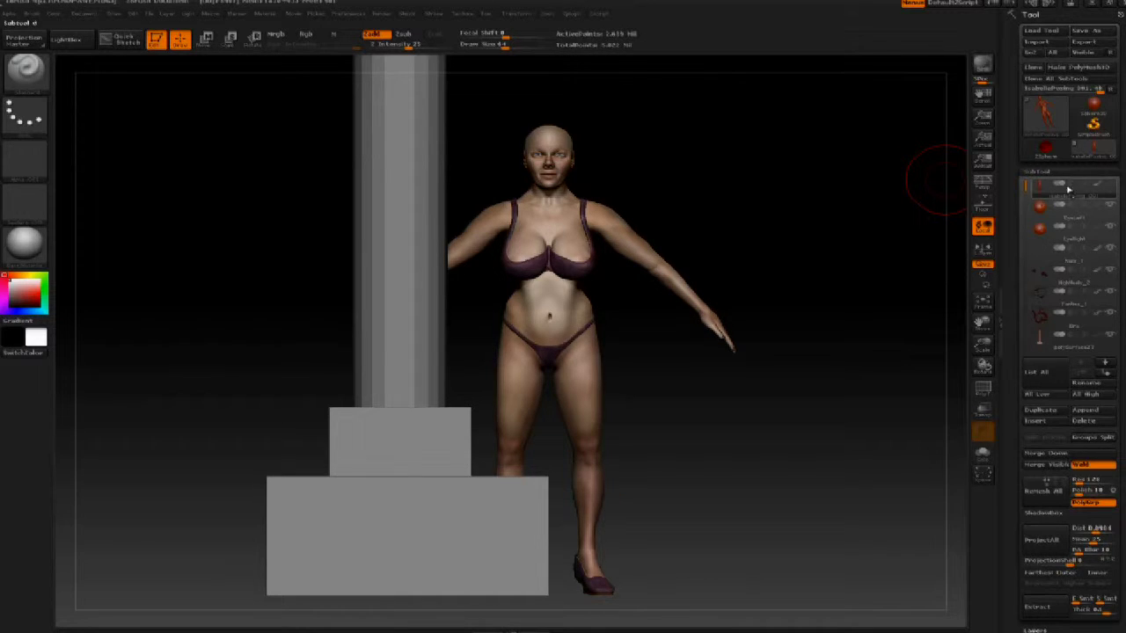
{"action": "mouse_move", "coordinate": [1046, 120]}
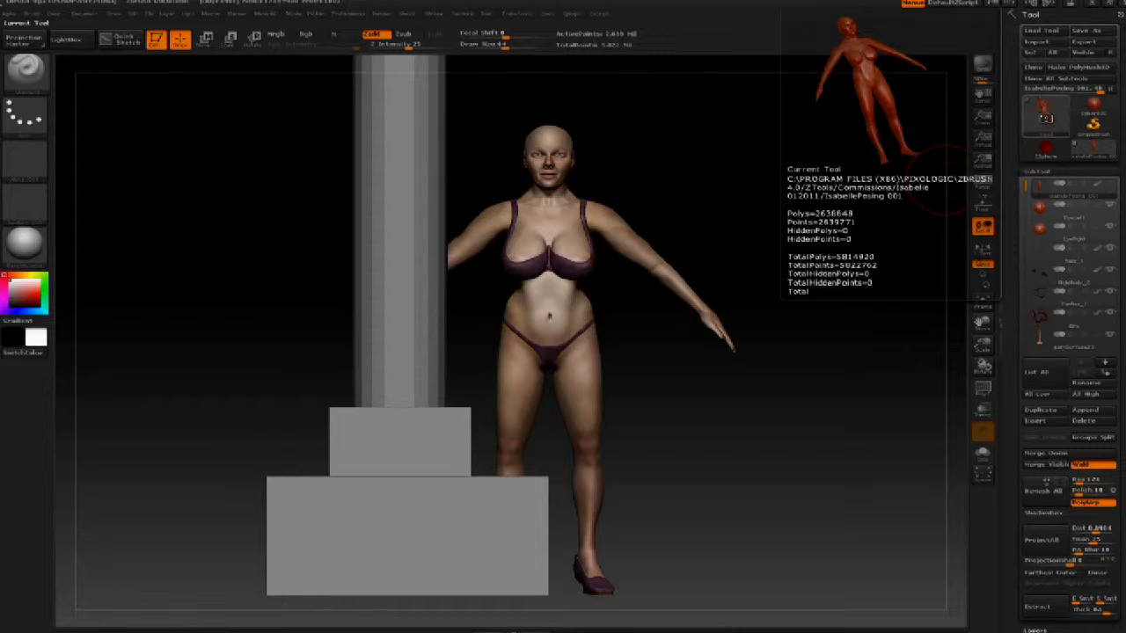
{"action": "left_click", "coordinate": [1048, 303]}
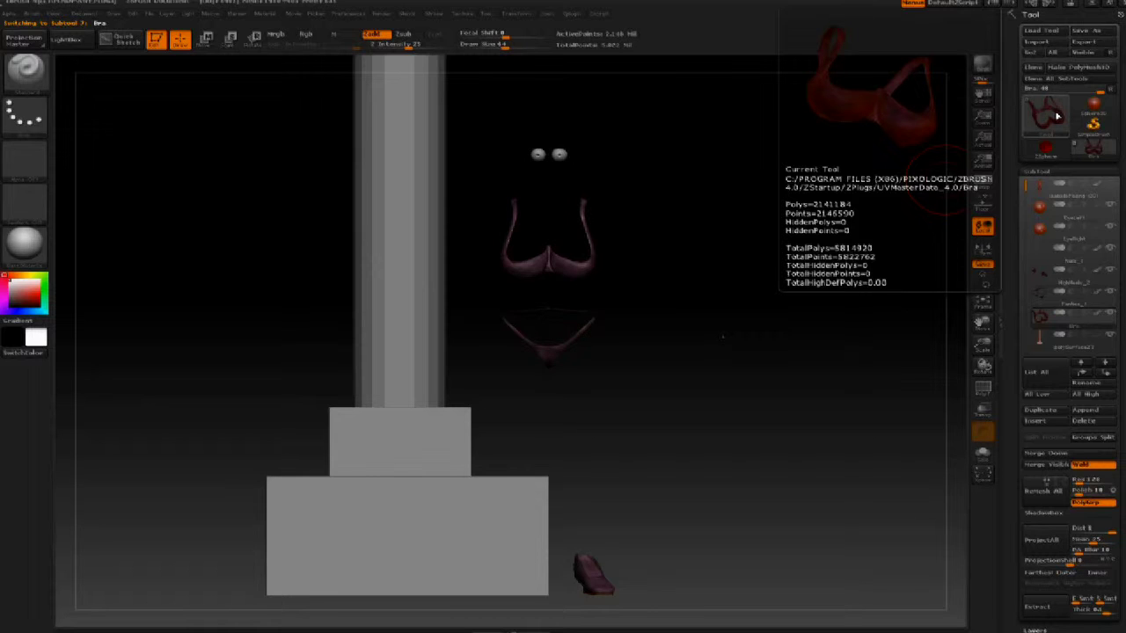
{"action": "left_click", "coordinate": [1108, 198]}
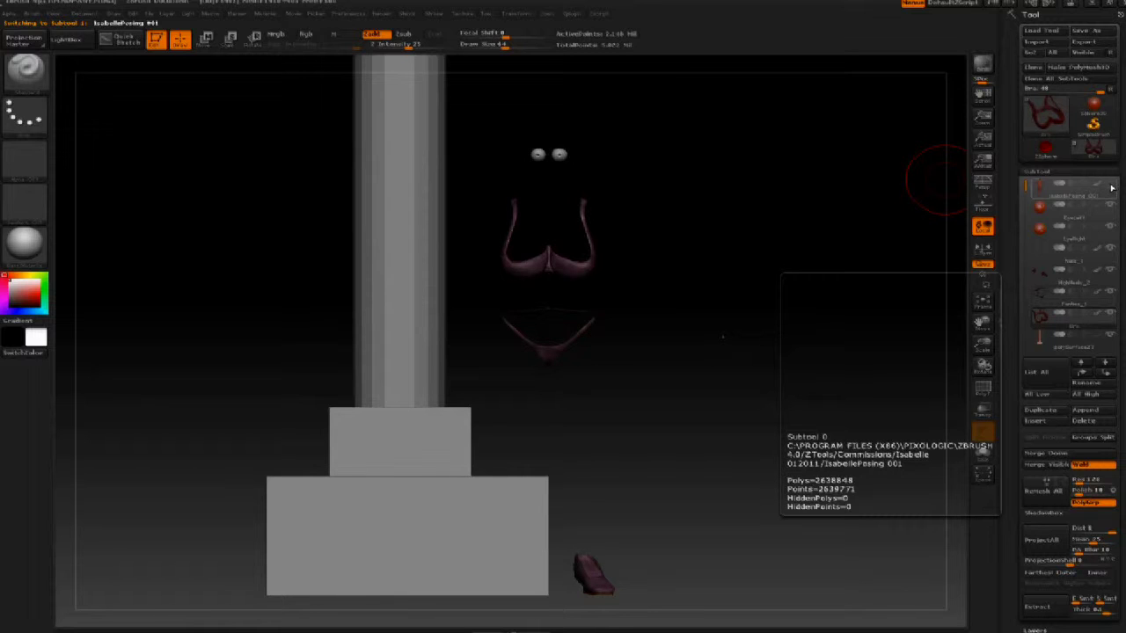
{"action": "left_click", "coordinate": [1111, 184]}
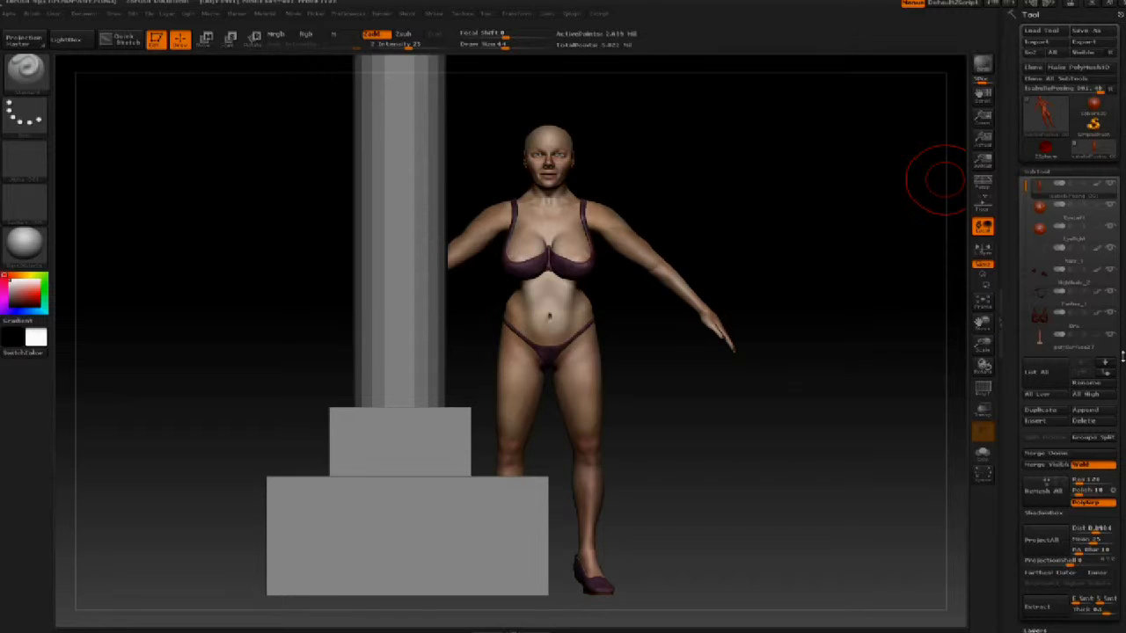
Delete the polySurface27 pillar subtool and make the full body subtool active
{"action": "mouse_move", "coordinate": [1046, 331]}
{"action": "mouse_move", "coordinate": [1115, 335]}
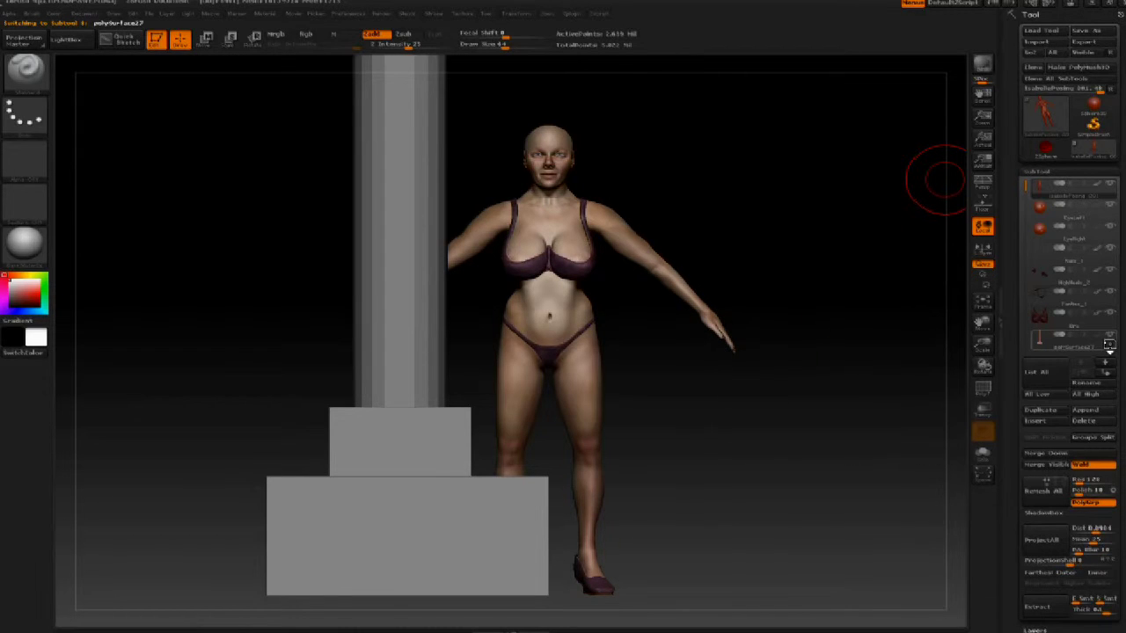
{"action": "left_click", "coordinate": [1111, 347]}
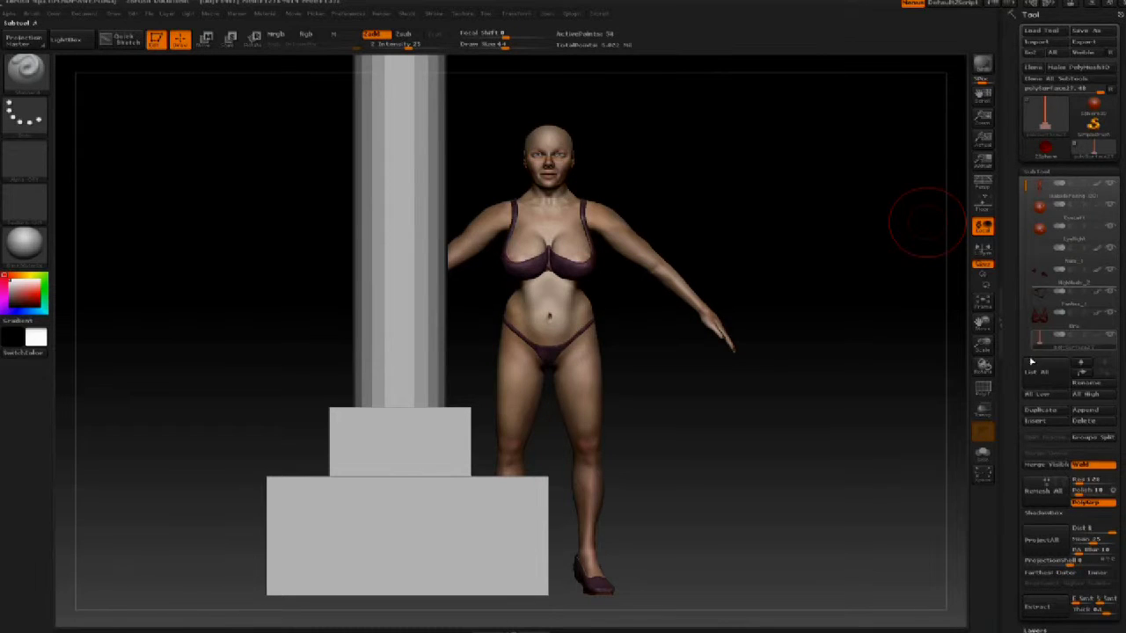
{"action": "left_click", "coordinate": [1084, 427]}
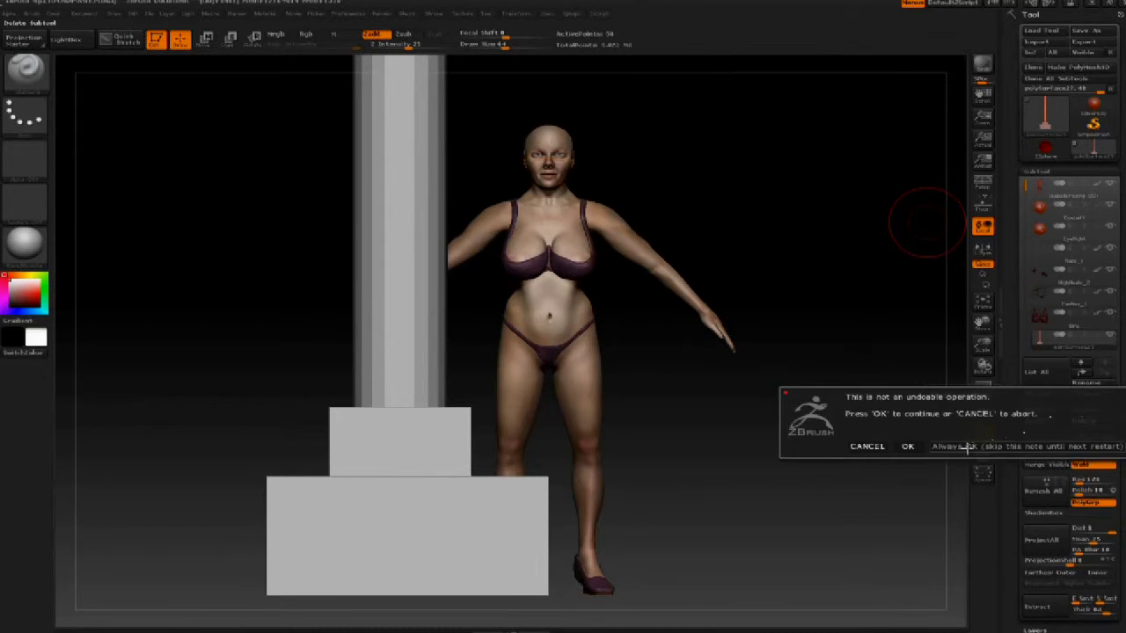
{"action": "left_click", "coordinate": [908, 447]}
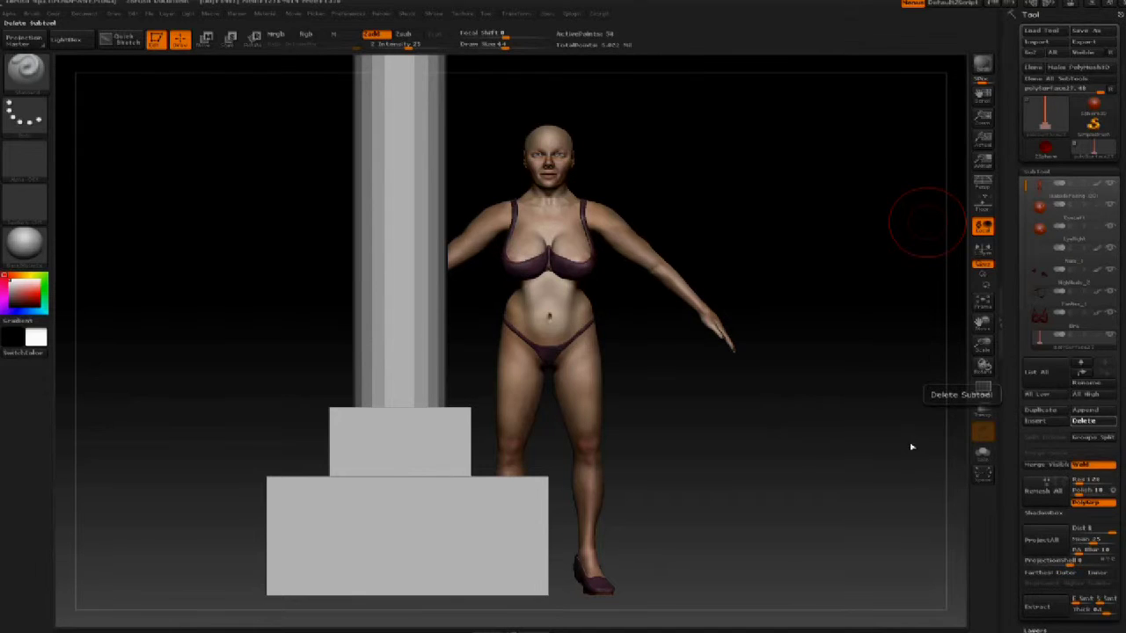
{"action": "mouse_move", "coordinate": [1103, 198]}
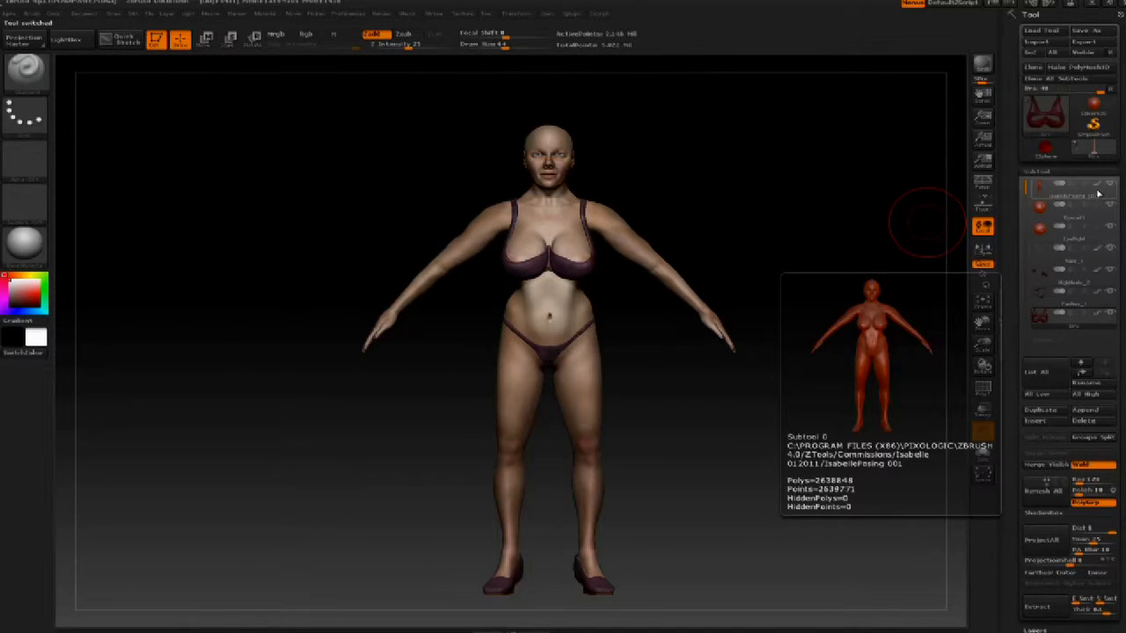
{"action": "left_click", "coordinate": [1056, 195]}
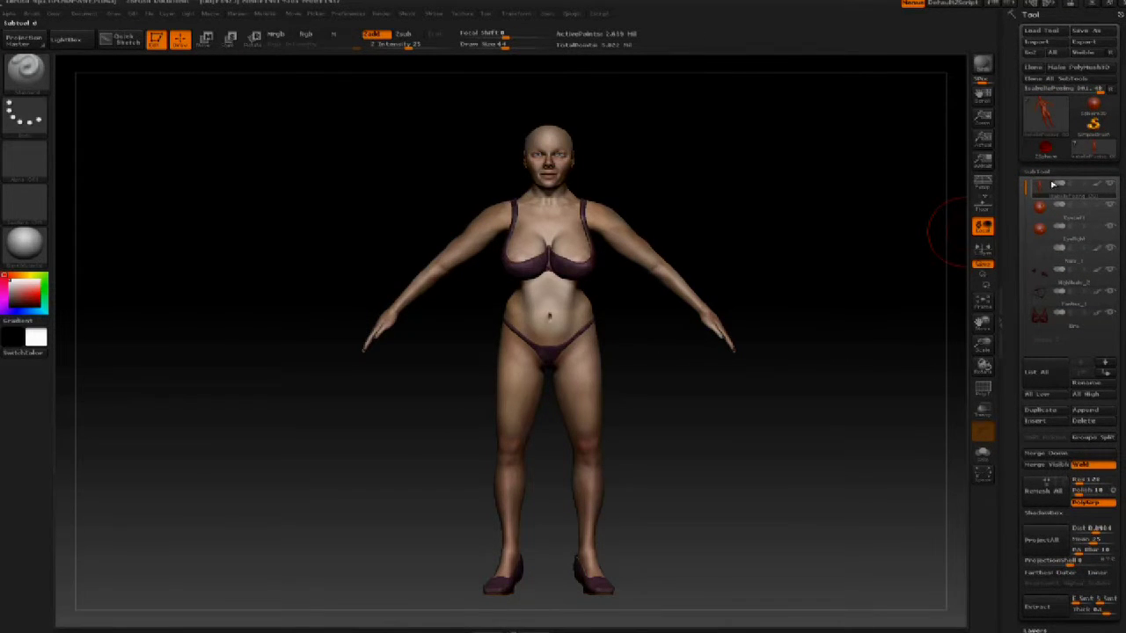
{"action": "scroll", "coordinate": [1055, 325], "scroll_direction": "down", "scroll_amount": 3}
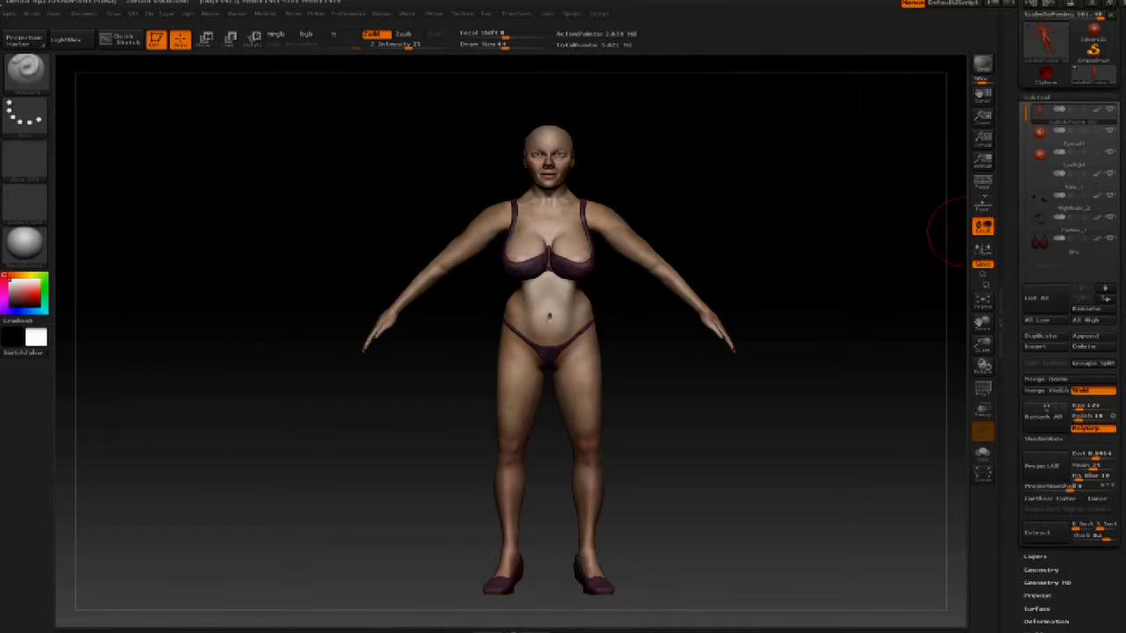
{"action": "left_click", "coordinate": [1063, 390]}
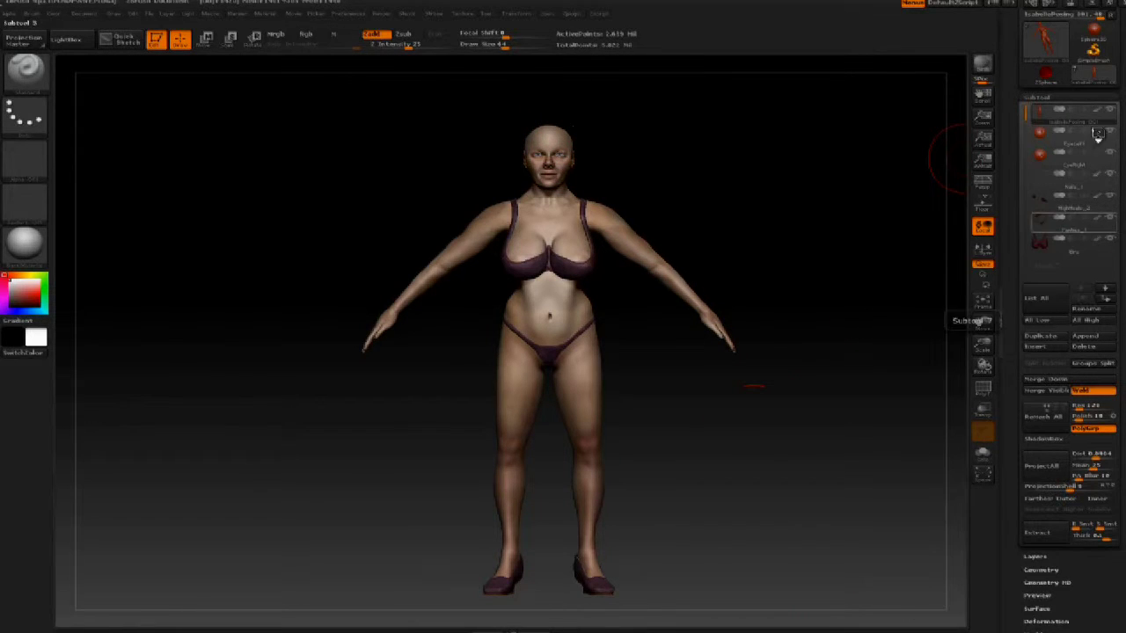
{"action": "mouse_move", "coordinate": [1100, 135]}
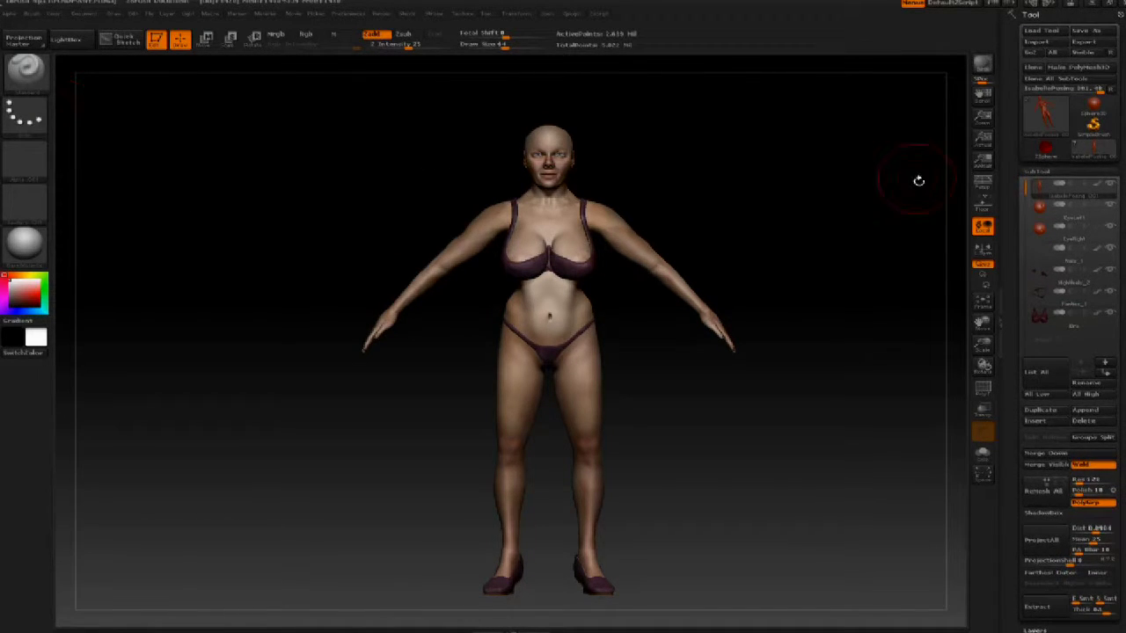
Dock the Zplugin palette in the side tray
{"action": "left_click", "coordinate": [570, 15]}
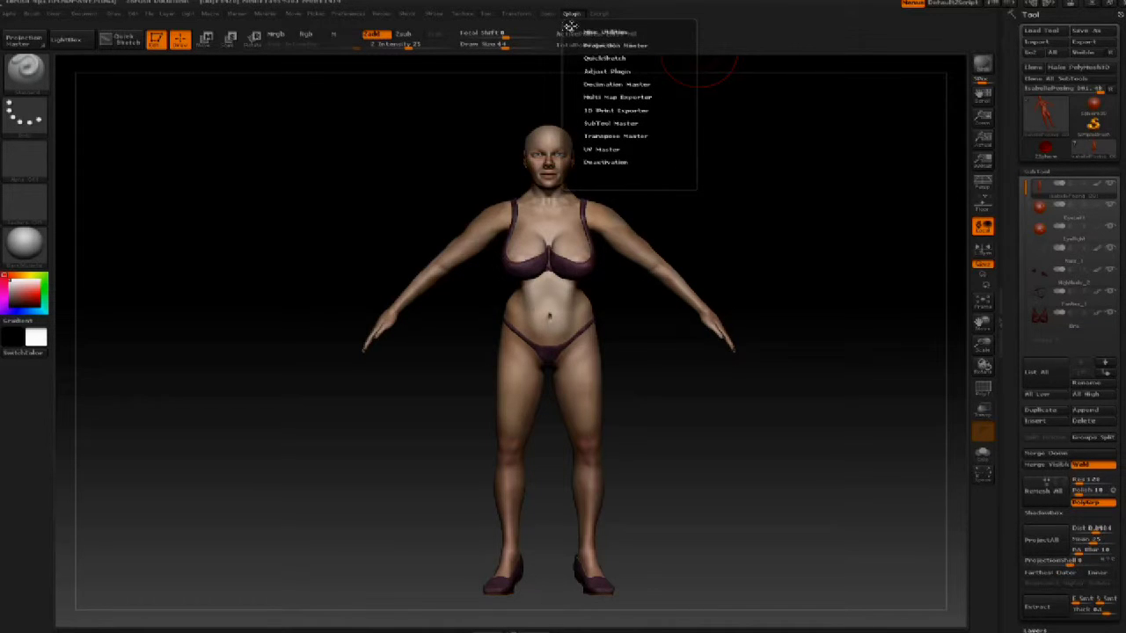
{"action": "left_click", "coordinate": [571, 15]}
{"action": "left_click", "coordinate": [581, 33]}
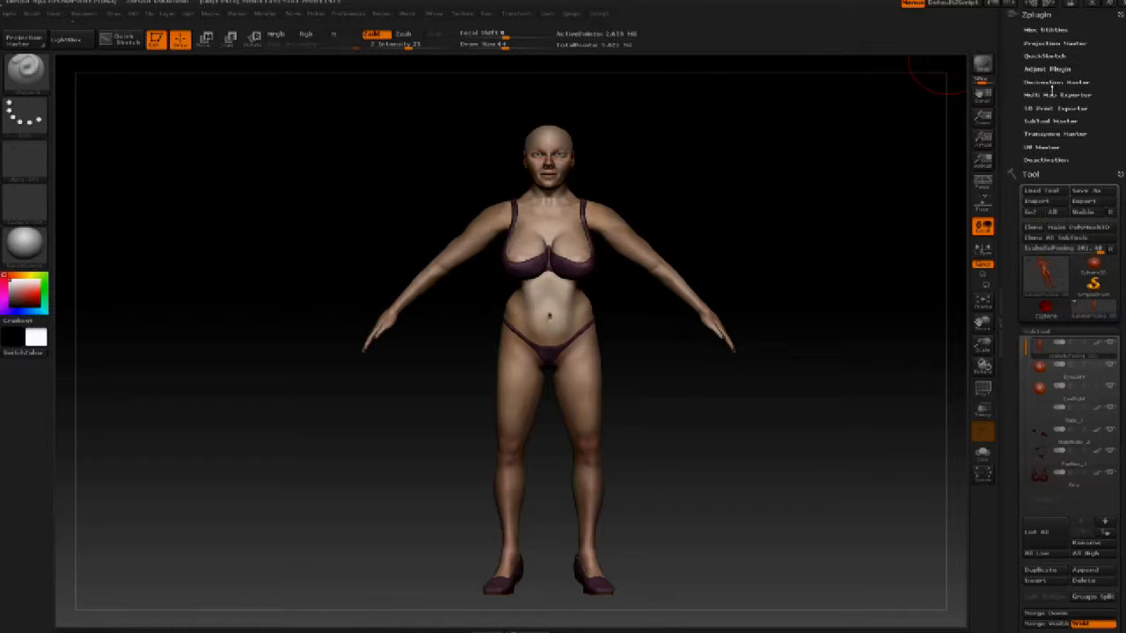
Create a merged low-resolution posing mesh from all the subtools with Transpose Master's TPoseMesh
{"action": "left_click", "coordinate": [1053, 120]}
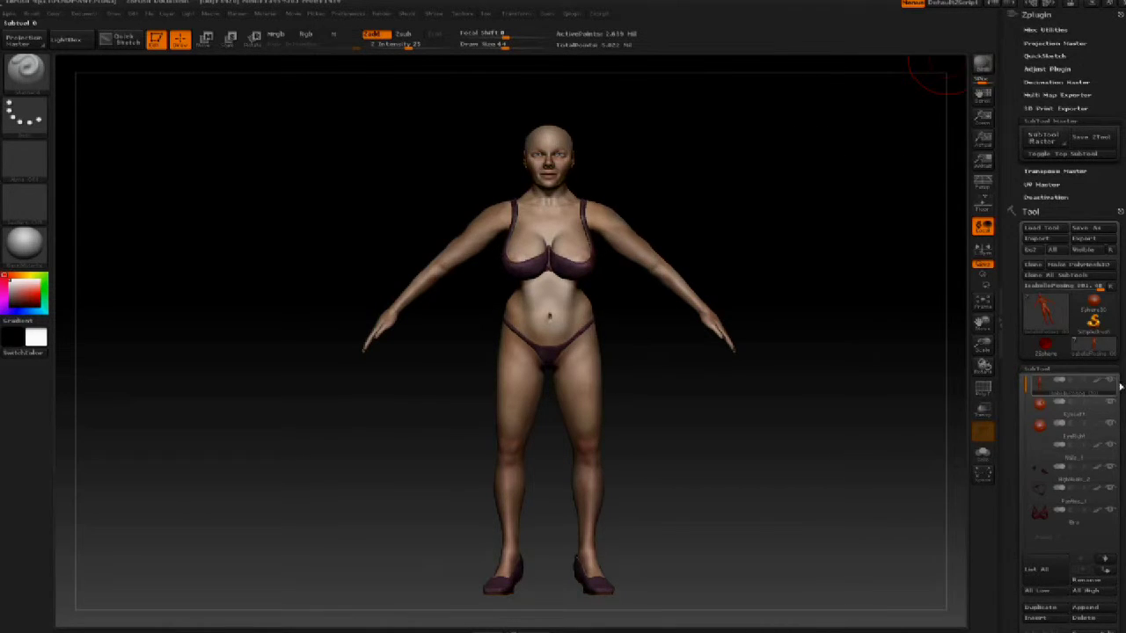
{"action": "left_click", "coordinate": [1037, 119]}
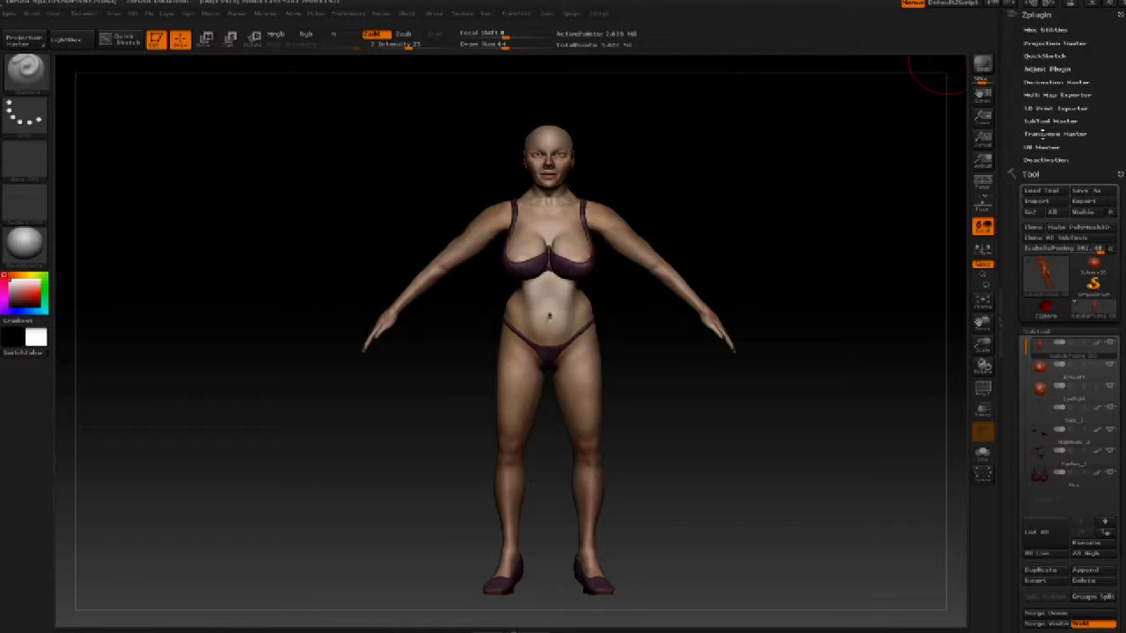
{"action": "left_click", "coordinate": [1042, 135]}
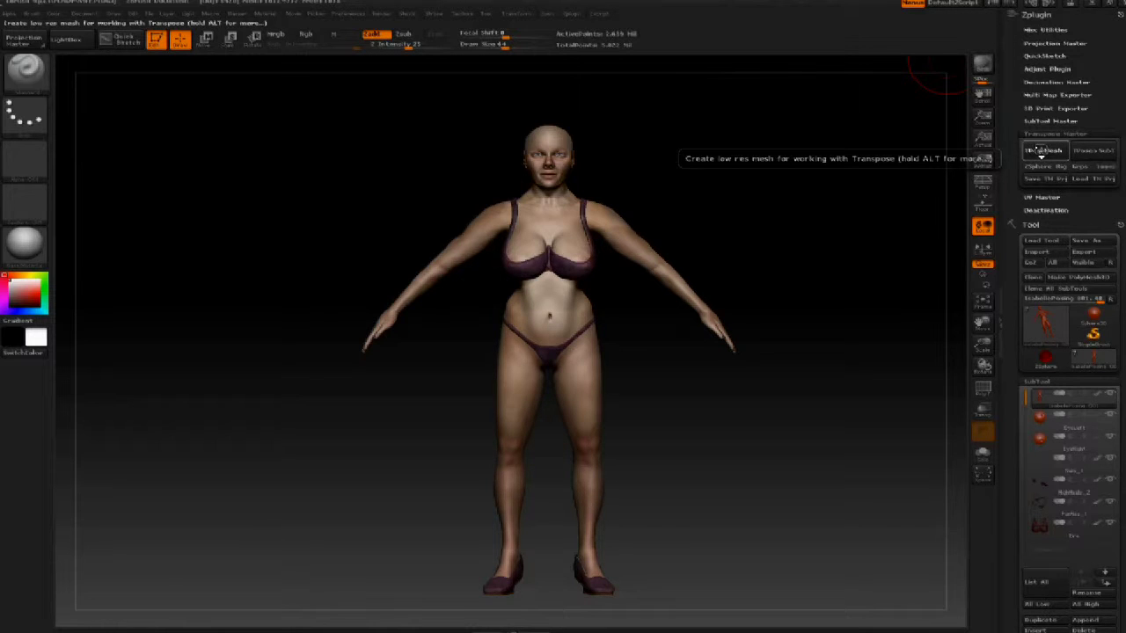
{"action": "left_click", "coordinate": [1041, 151]}
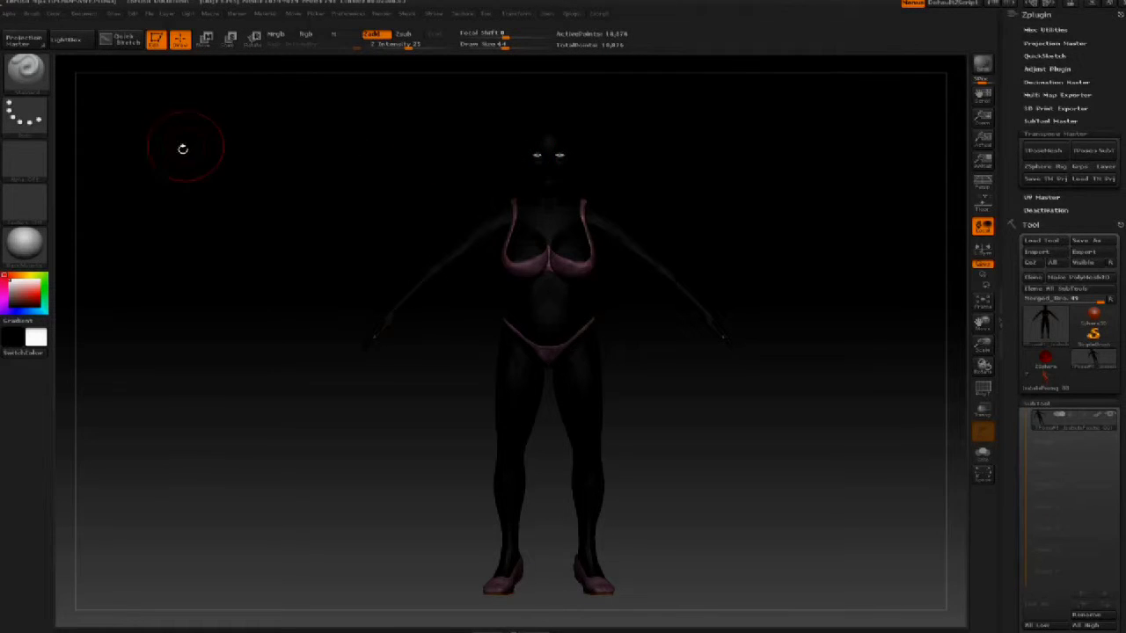
Turn off the polypaint Colorize option on the merged posing mesh
{"action": "scroll", "coordinate": [1113, 463], "scroll_direction": "down", "scroll_amount": 10}
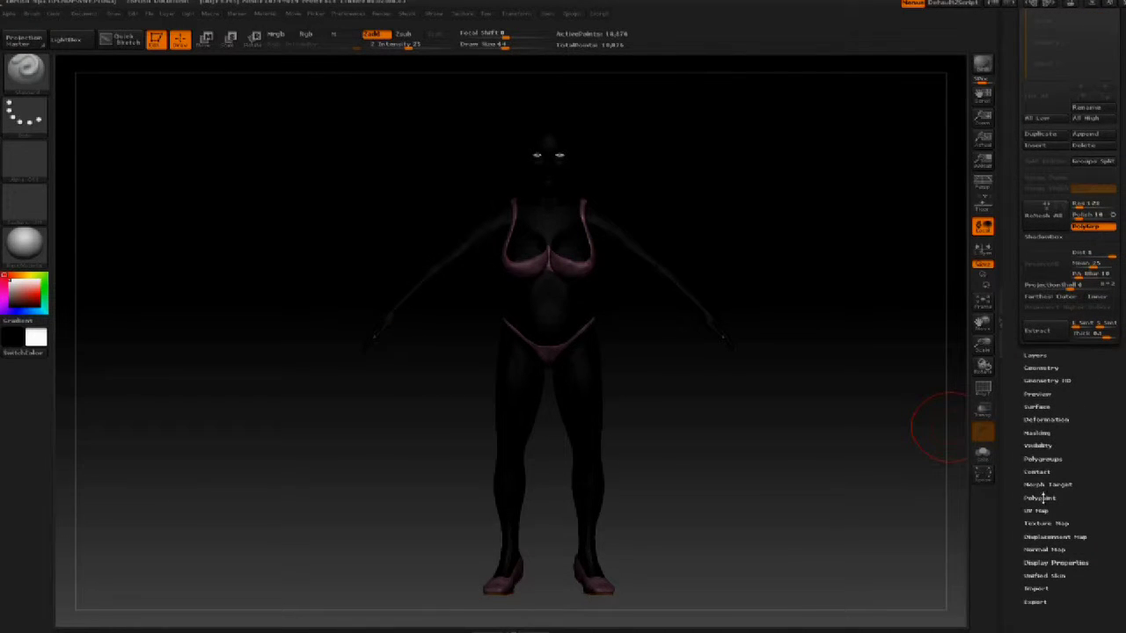
{"action": "left_click", "coordinate": [1041, 498]}
{"action": "left_click", "coordinate": [1041, 509]}
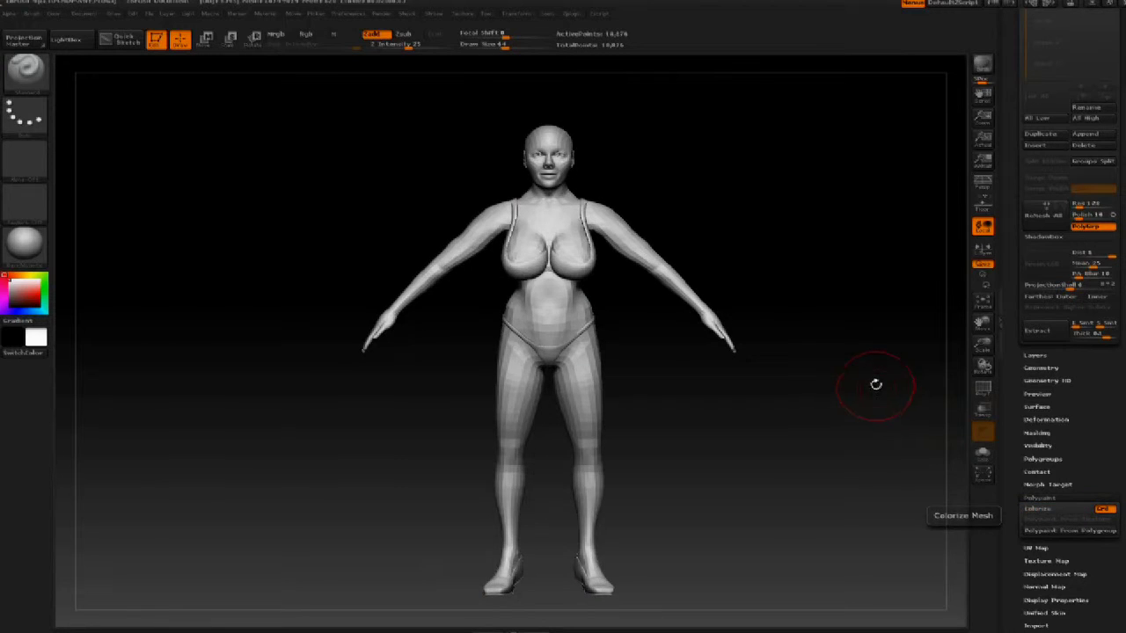
{"action": "left_click_drag", "start_coordinate": [871, 384], "coordinate": [845, 383]}
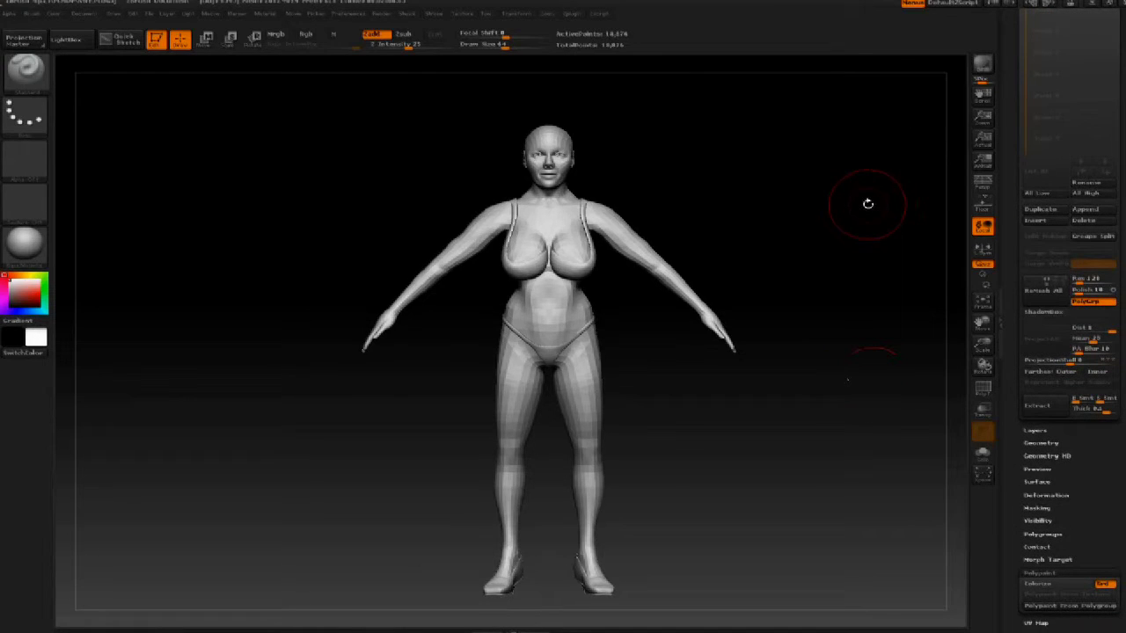
Mask the head, arms, torso, hips and the figure's left leg, leaving only the right leg unmasked
{"action": "left_click_drag", "start_coordinate": [862, 206], "coordinate": [810, 209]}
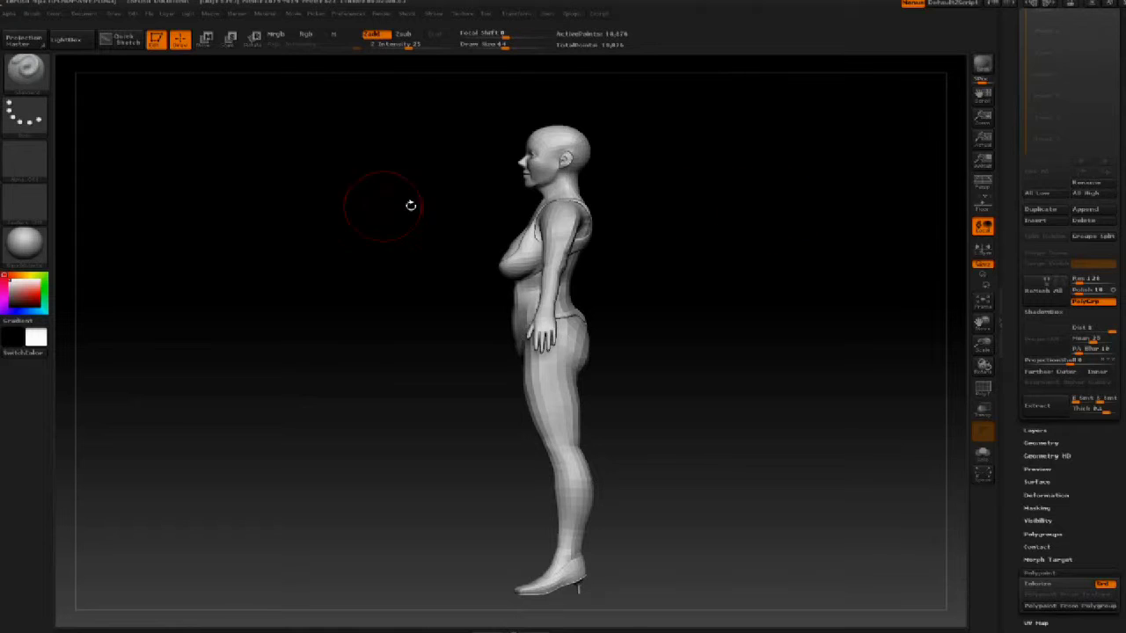
{"action": "mouse_move", "coordinate": [436, 107]}
{"action": "left_mouse_down", "text": "ctrl"}
{"action": "mouse_move", "coordinate": [598, 229]}
{"action": "mouse_move", "coordinate": [598, 322]}
{"action": "mouse_move", "coordinate": [670, 308]}
{"action": "mouse_move", "coordinate": [800, 329]}
{"action": "left_mouse_up", "text": "ctrl"}
{"action": "left_click_drag", "start_coordinate": [838, 389], "coordinate": [656, 268], "text": "ctrl"}
{"action": "left_click_drag", "start_coordinate": [245, 263], "coordinate": [458, 377], "text": "ctrl"}
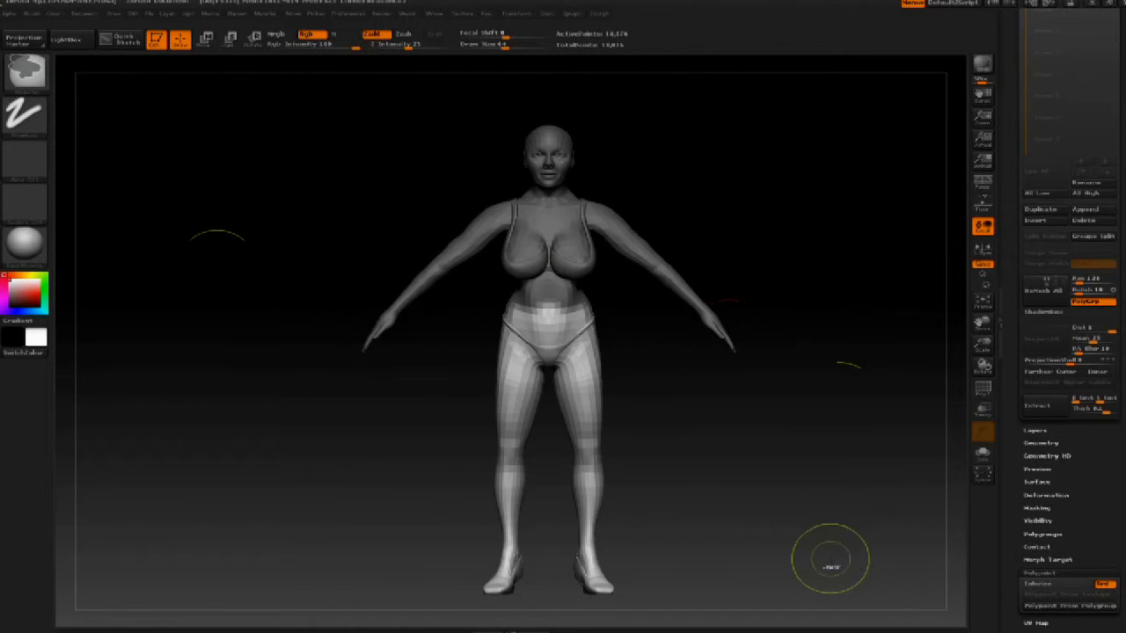
{"action": "mouse_move", "coordinate": [665, 598]}
{"action": "left_mouse_down", "text": "ctrl"}
{"action": "mouse_move", "coordinate": [568, 324]}
{"action": "mouse_move", "coordinate": [547, 296]}
{"action": "mouse_move", "coordinate": [551, 350]}
{"action": "mouse_move", "coordinate": [549, 326]}
{"action": "mouse_move", "coordinate": [539, 352]}
{"action": "mouse_move", "coordinate": [526, 350]}
{"action": "left_mouse_up", "text": "ctrl"}
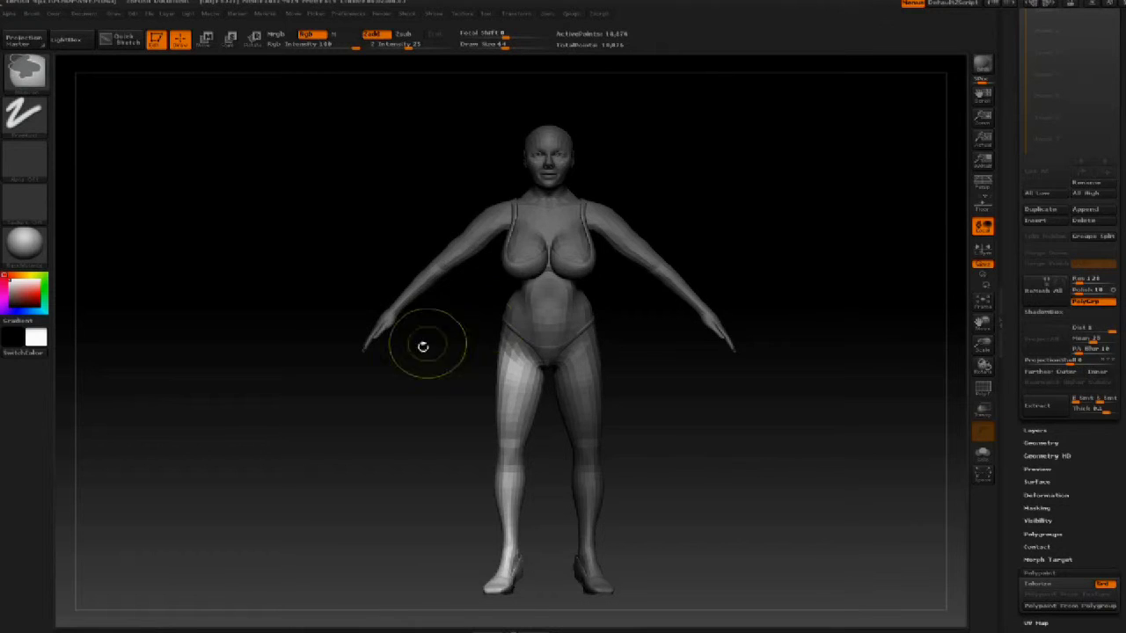
Draw a Transpose Rotate action line down the side of the unmasked leg from the hip to the ankle
{"action": "mouse_move", "coordinate": [428, 344]}
{"action": "left_mouse_down", "text": "shift"}
{"action": "mouse_move", "coordinate": [507, 362]}
{"action": "mouse_move", "coordinate": [428, 363]}
{"action": "left_mouse_up", "text": "shift"}
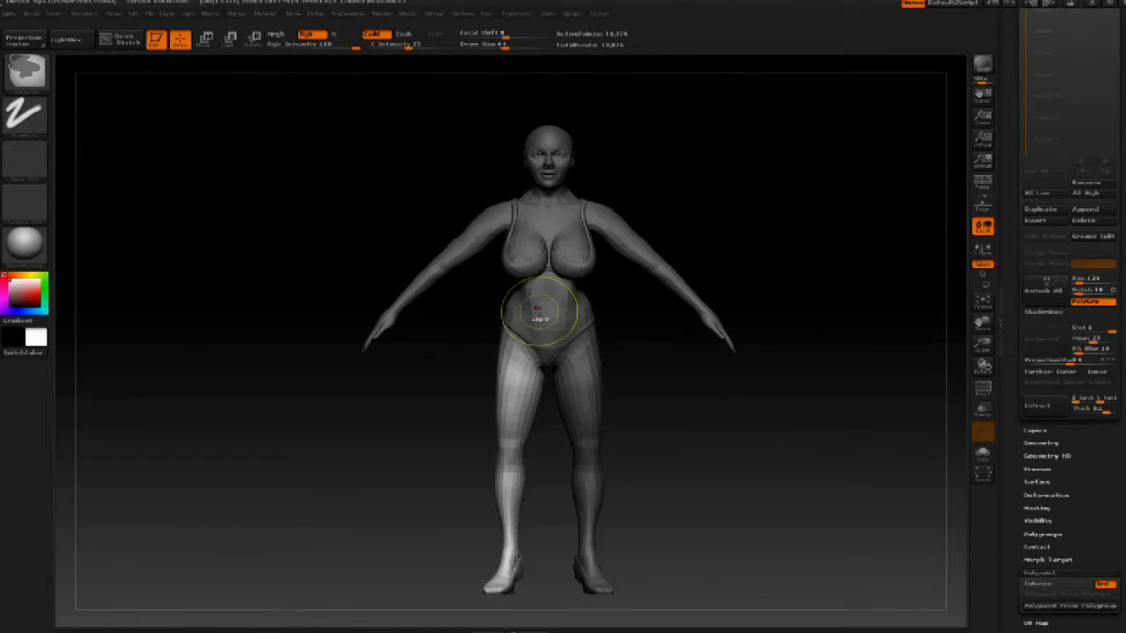
{"action": "left_click_drag", "start_coordinate": [691, 414], "coordinate": [724, 414], "text": "shift"}
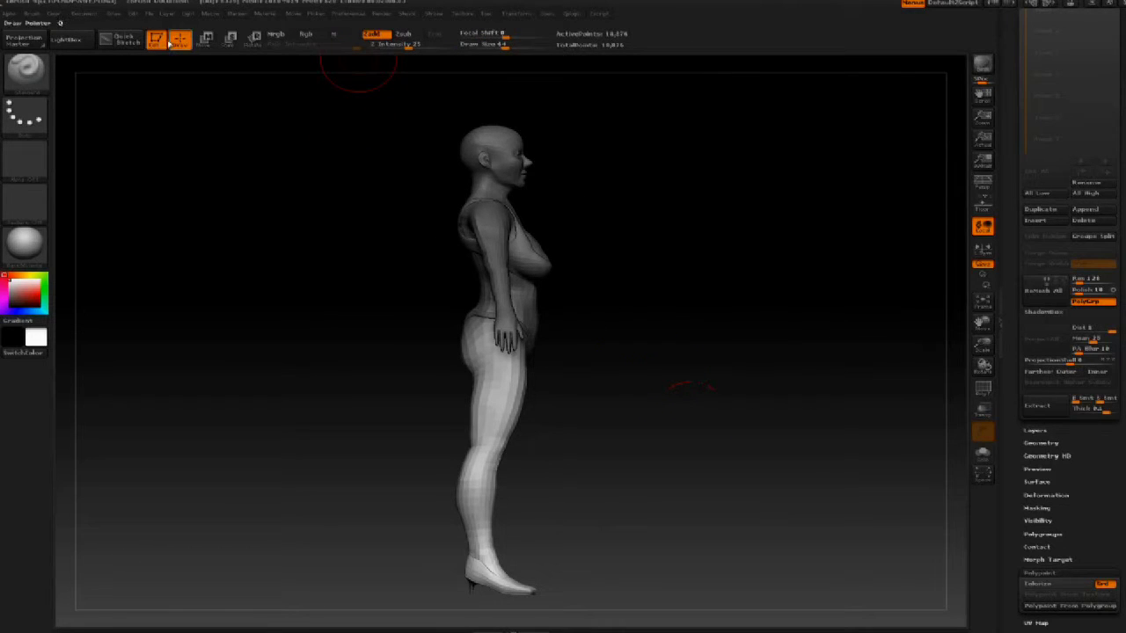
{"action": "left_click", "coordinate": [253, 39]}
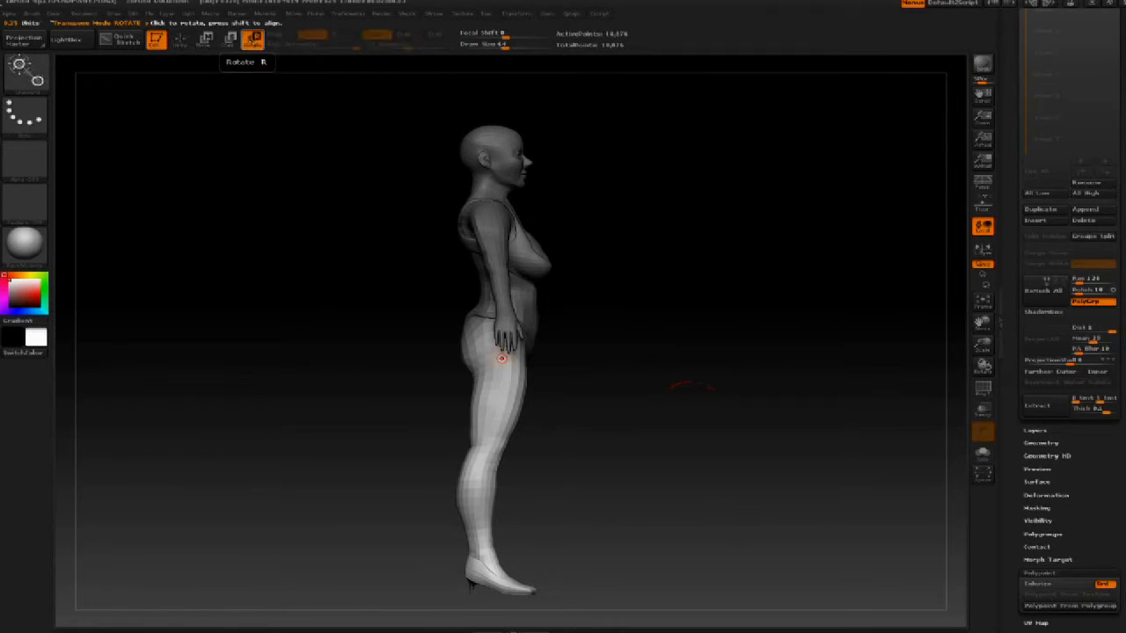
{"action": "left_click", "coordinate": [500, 371]}
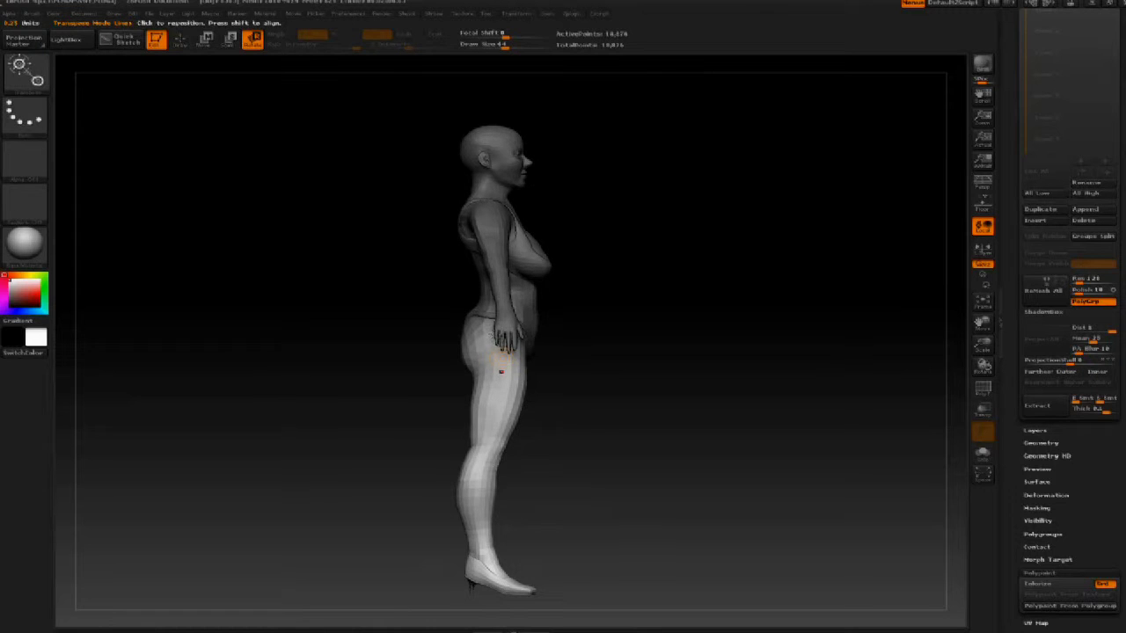
{"action": "left_click_drag", "start_coordinate": [693, 386], "coordinate": [715, 406]}
{"action": "left_click_drag", "start_coordinate": [505, 345], "coordinate": [544, 348]}
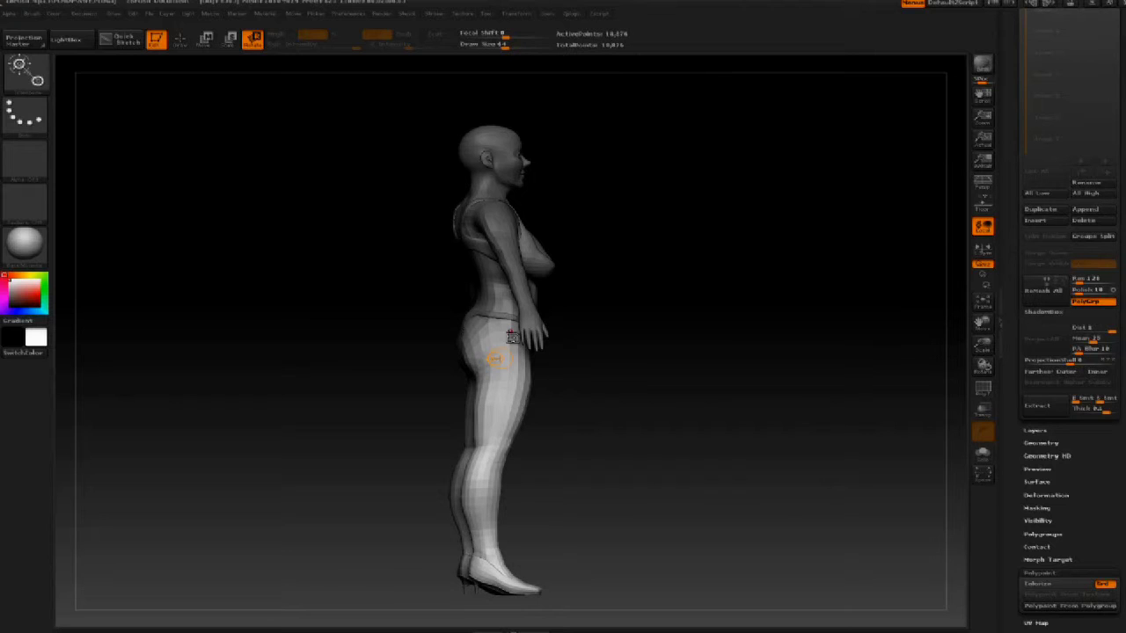
{"action": "left_click_drag", "start_coordinate": [512, 338], "coordinate": [487, 561]}
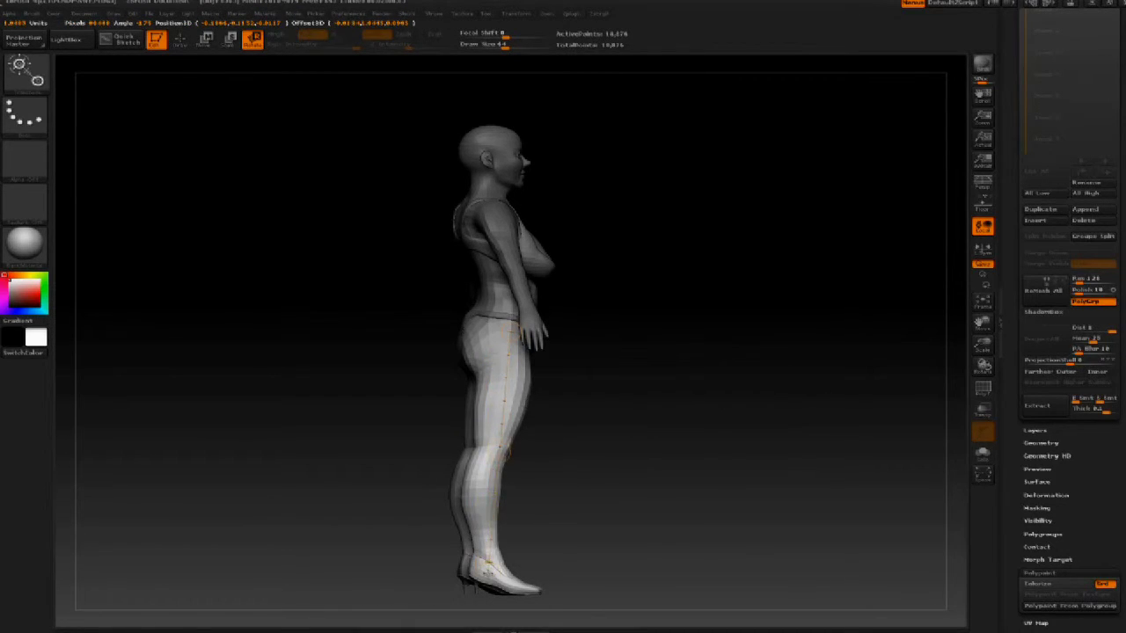
Align the Transpose action line with the centre of the unmasked right leg by repositioning its hip and ankle ends in front view
{"action": "left_click_drag", "start_coordinate": [572, 557], "coordinate": [637, 545]}
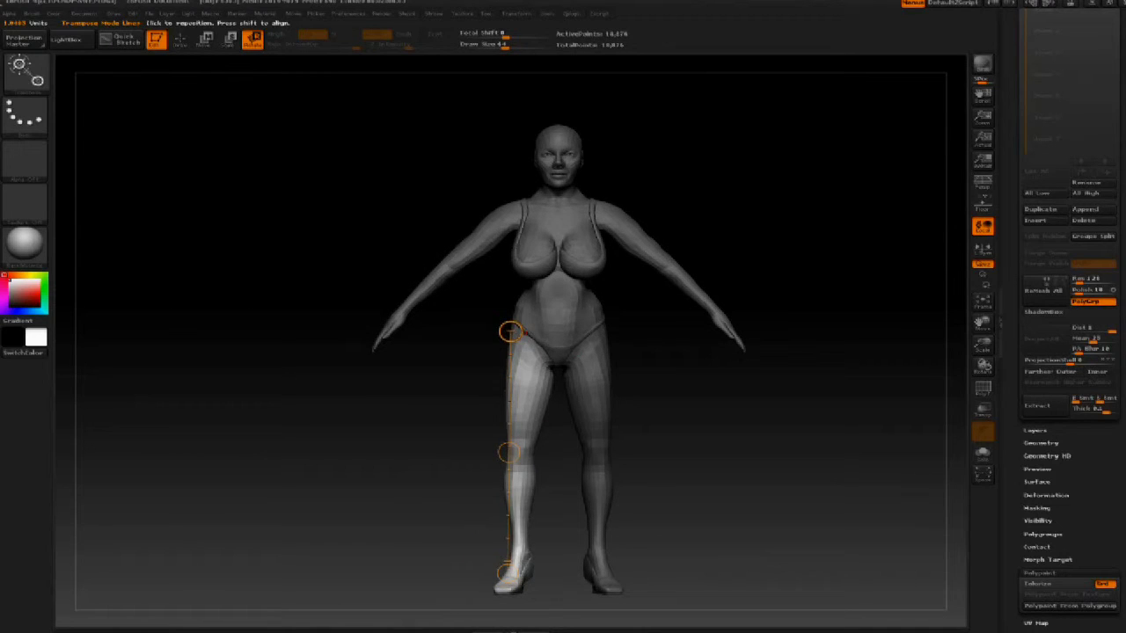
{"action": "left_click_drag", "start_coordinate": [510, 332], "coordinate": [516, 341]}
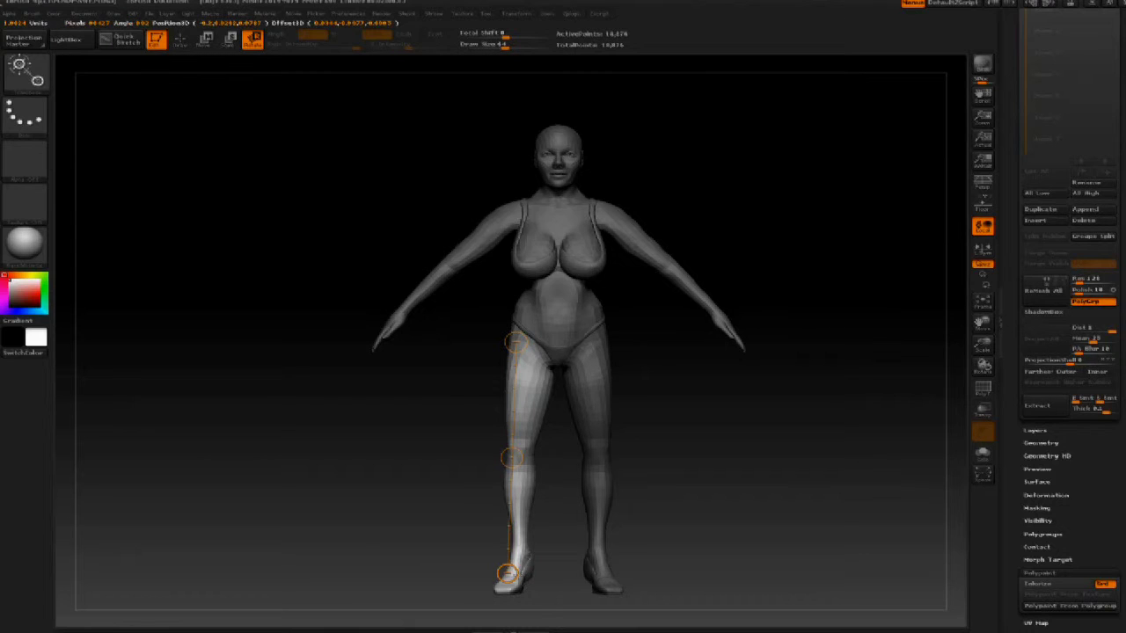
{"action": "left_click_drag", "start_coordinate": [508, 574], "coordinate": [520, 572]}
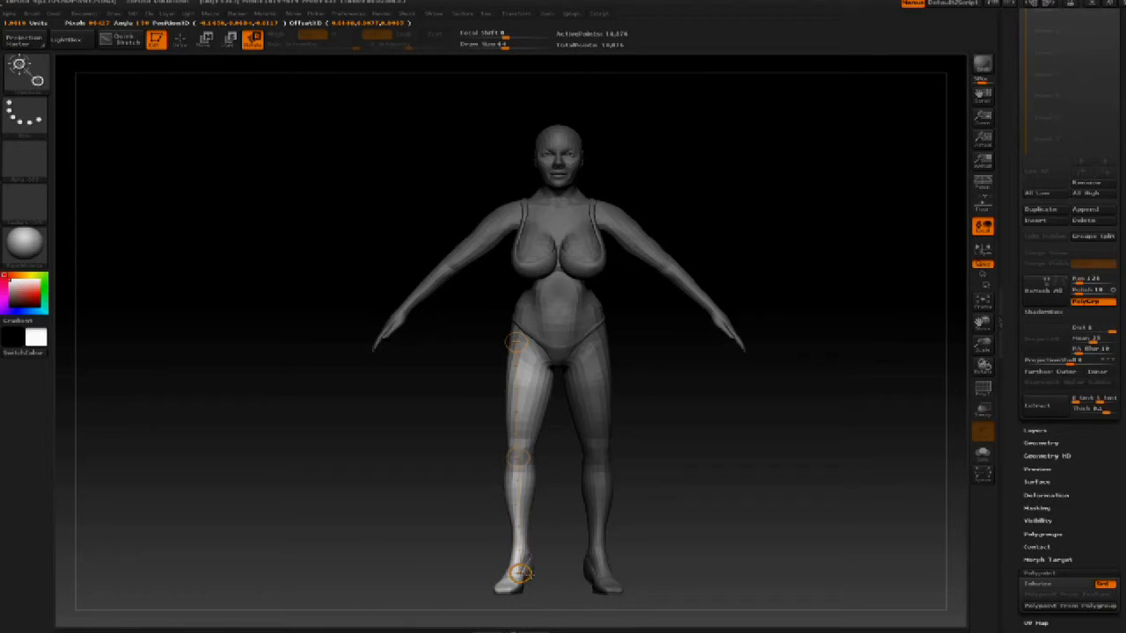
{"action": "left_click_drag", "start_coordinate": [669, 492], "coordinate": [827, 493]}
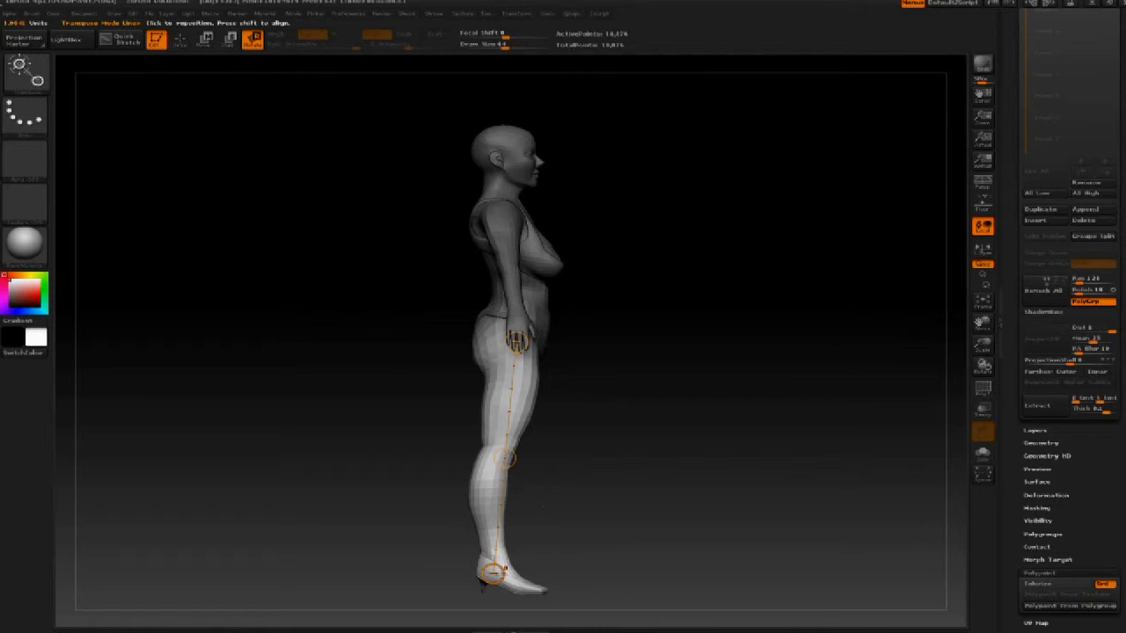
Rotate the unmasked right leg forward from the hip with the Transpose action line so the foot lifts off the ground
{"action": "left_click_drag", "start_coordinate": [492, 574], "coordinate": [615, 539]}
{"action": "key", "text": "ctrl+z"}
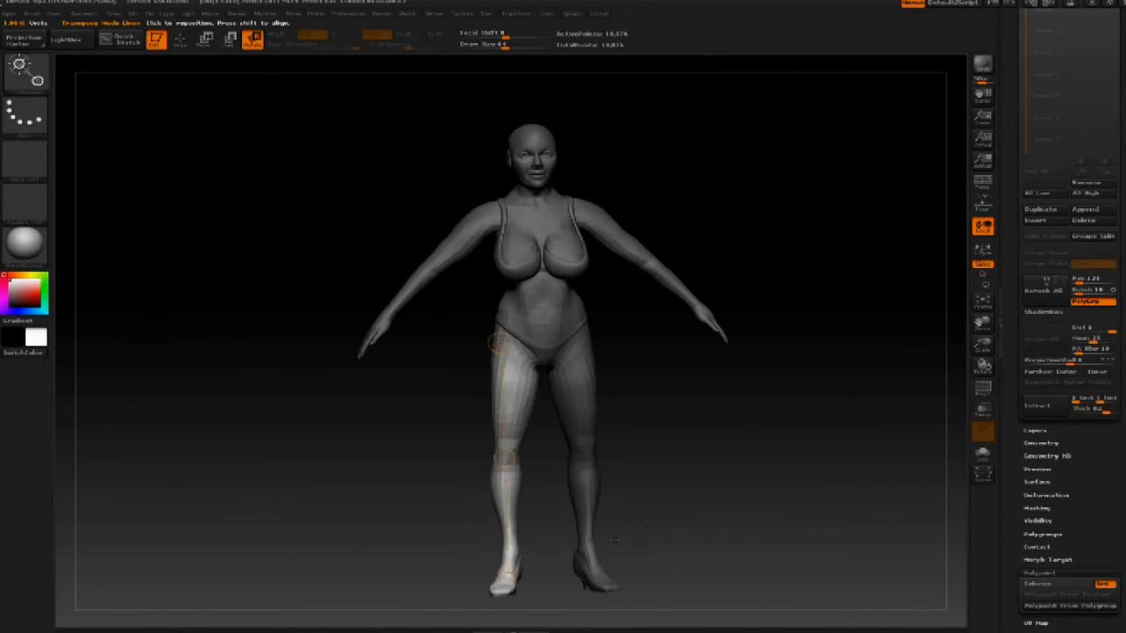
{"action": "mouse_move", "coordinate": [457, 542]}
{"action": "left_mouse_down", "text": "ctrl"}
{"action": "mouse_move", "coordinate": [541, 611]}
{"action": "mouse_move", "coordinate": [765, 607]}
{"action": "left_mouse_up", "text": "ctrl"}
{"action": "left_click_drag", "start_coordinate": [493, 574], "coordinate": [649, 516]}
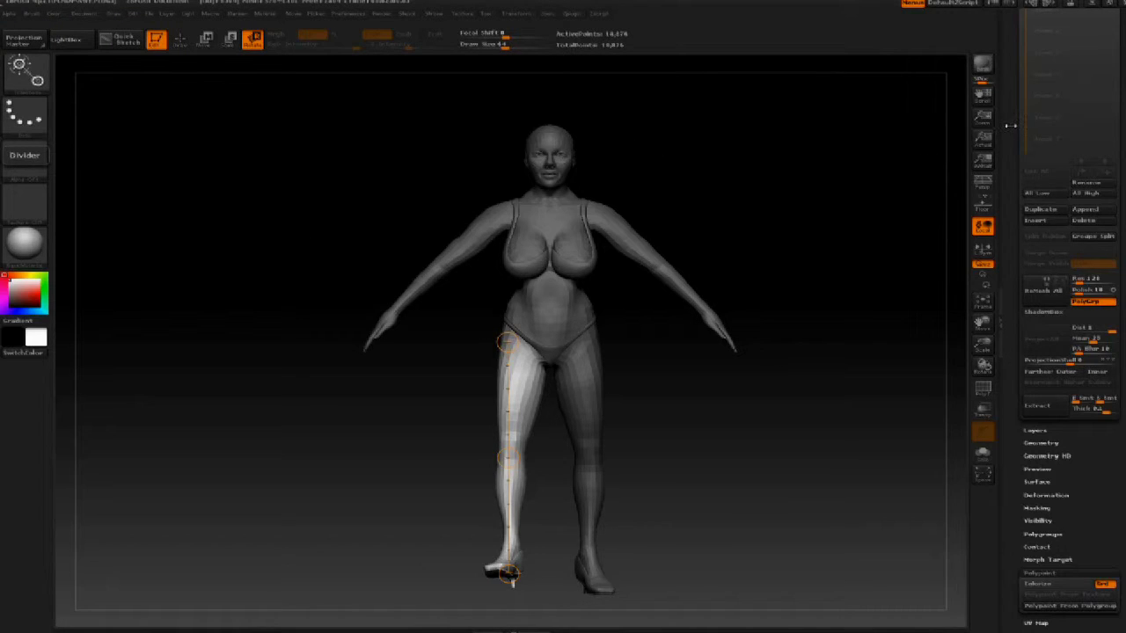
Switch from Transpose Rotate back to Draw mode and clear the mask from the whole posing mesh
{"action": "scroll", "coordinate": [1014, 136], "scroll_direction": "up", "scroll_amount": 10}
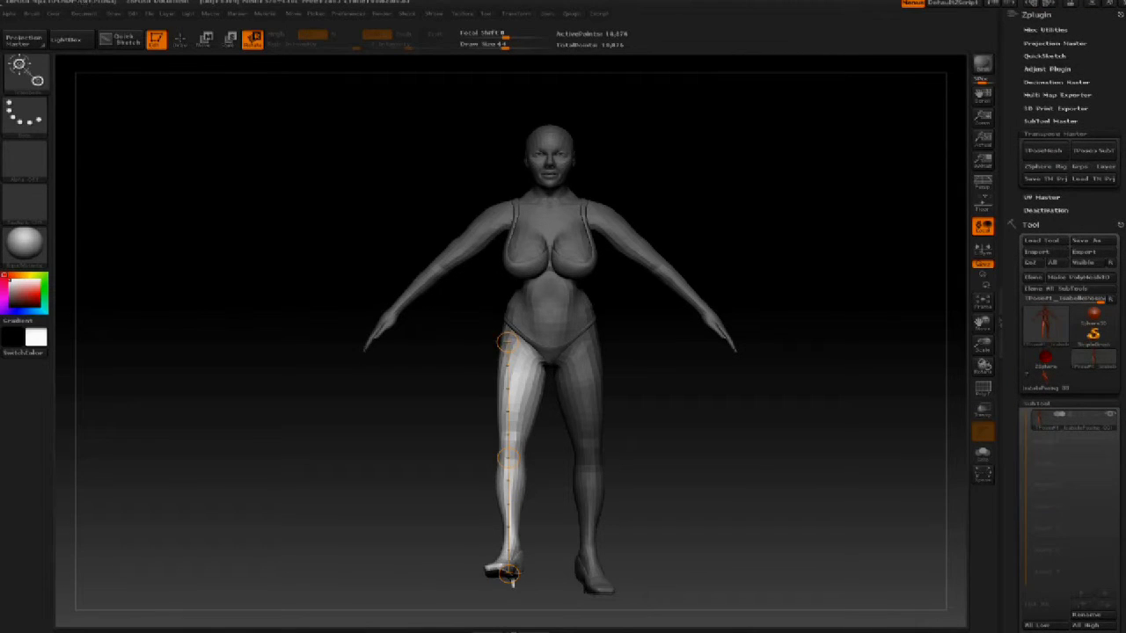
{"action": "left_click", "coordinate": [180, 40]}
{"action": "key", "text": "b"}
{"action": "key", "text": "c"}
{"action": "key", "text": "b"}
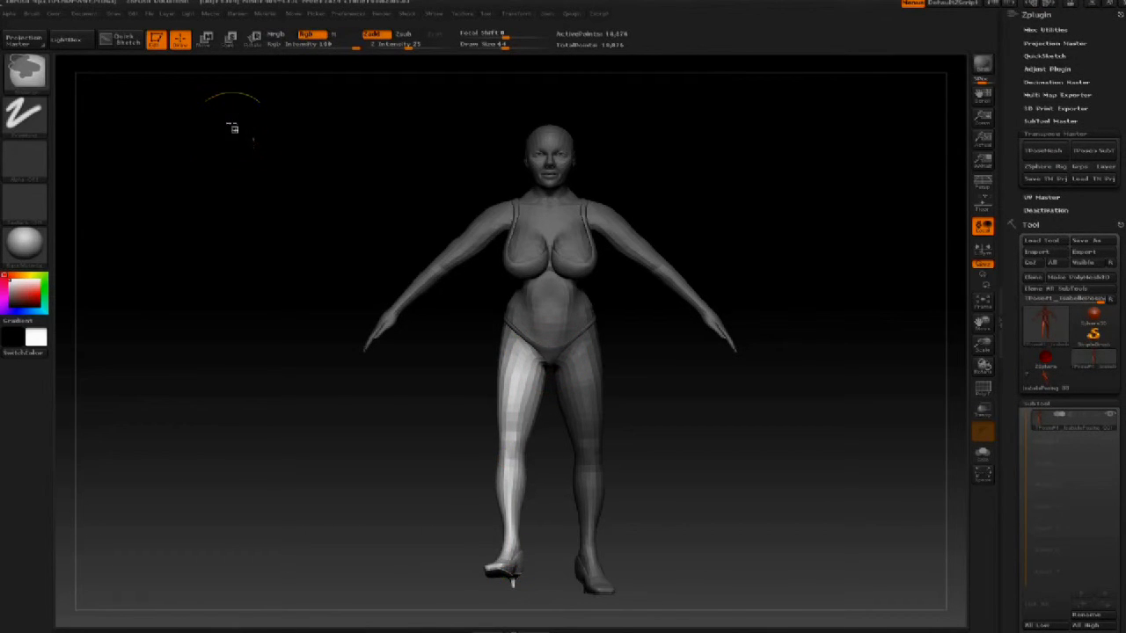
{"action": "mouse_move", "coordinate": [277, 166]}
{"action": "left_mouse_down"}
{"action": "mouse_move", "coordinate": [301, 164]}
{"action": "mouse_move", "coordinate": [256, 164]}
{"action": "left_mouse_up"}
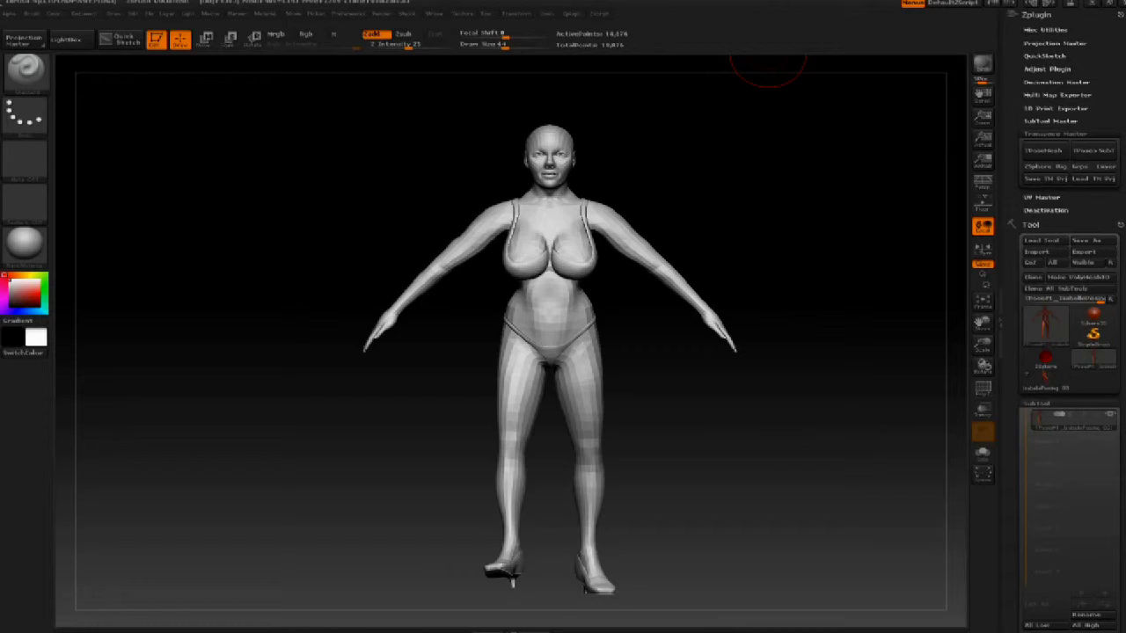
Transfer the low-resolution mesh's pose back to the original detailed subtools with Transpose Master's TPose|SubT and check the posed leg
{"action": "left_click", "coordinate": [1089, 155]}
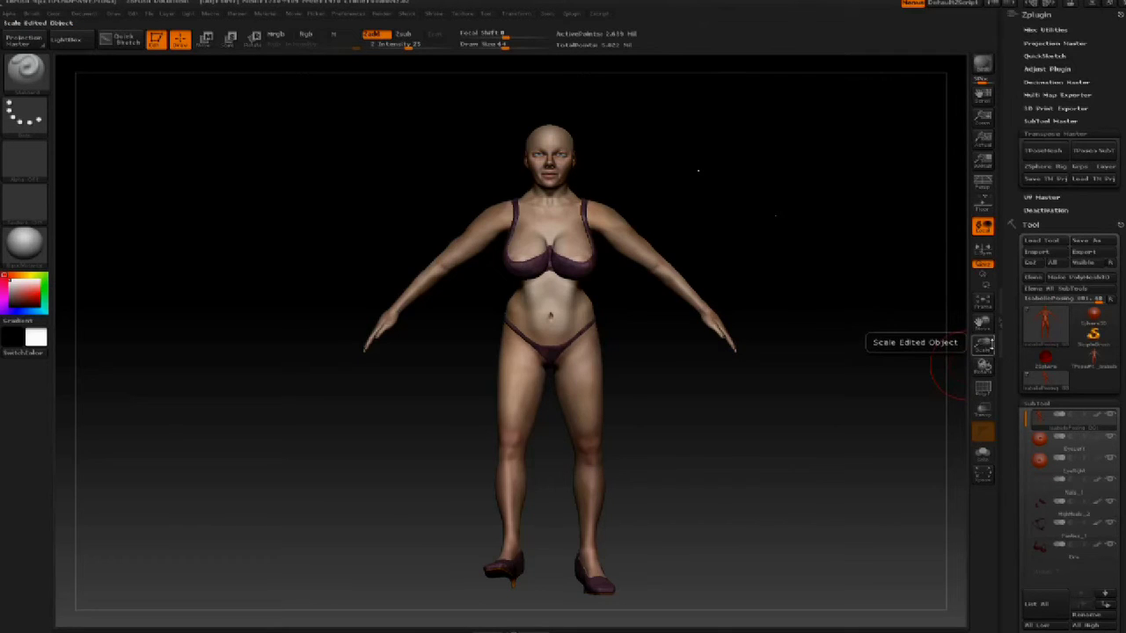
{"action": "key", "text": "space"}
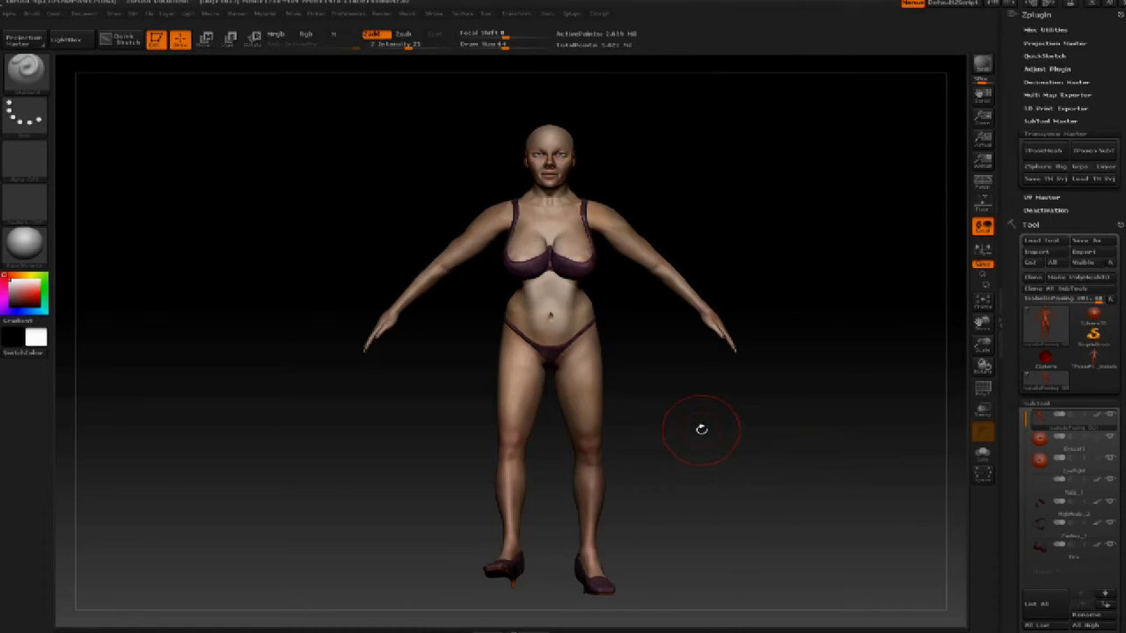
{"action": "left_click_drag", "start_coordinate": [701, 428], "coordinate": [570, 518]}
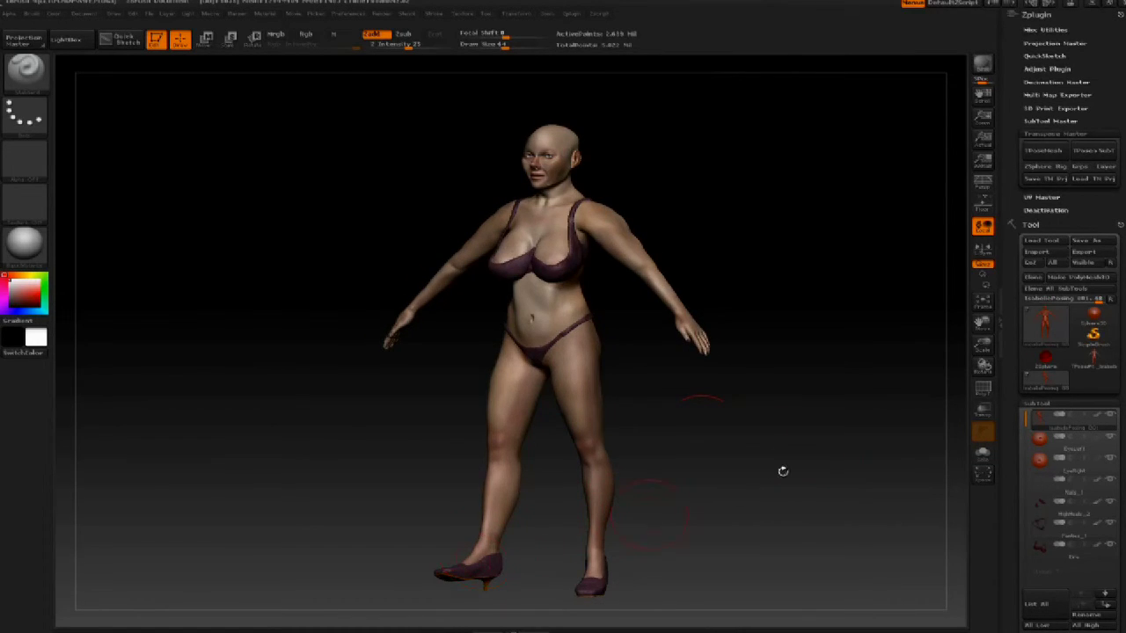
{"action": "left_click_drag", "start_coordinate": [711, 440], "coordinate": [771, 431]}
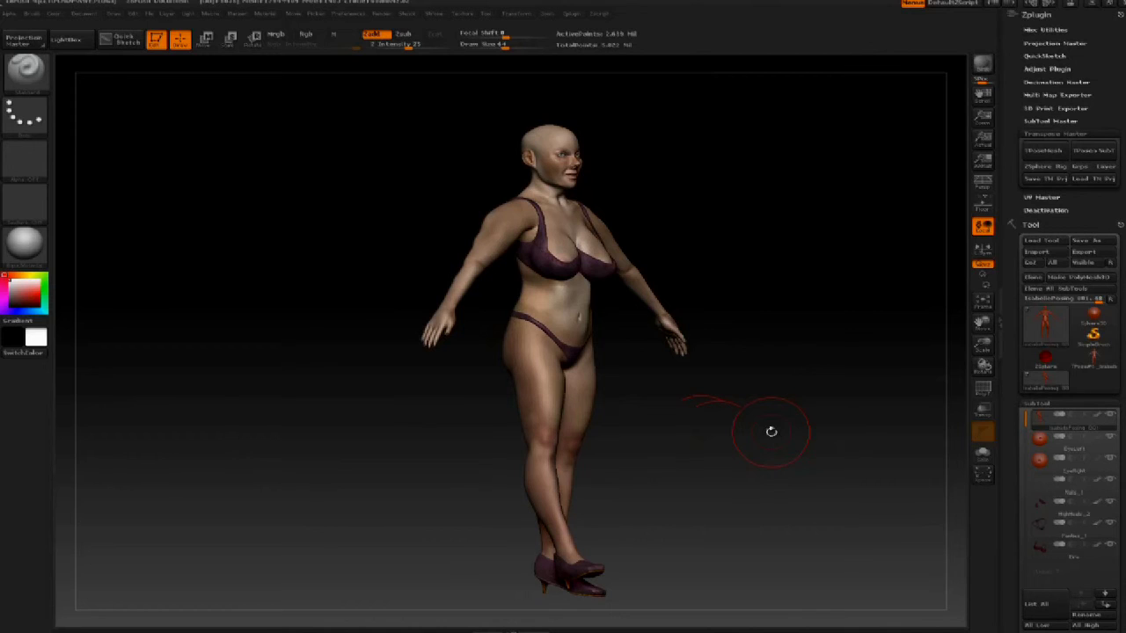
{"action": "left_click_drag", "start_coordinate": [803, 367], "coordinate": [701, 365]}
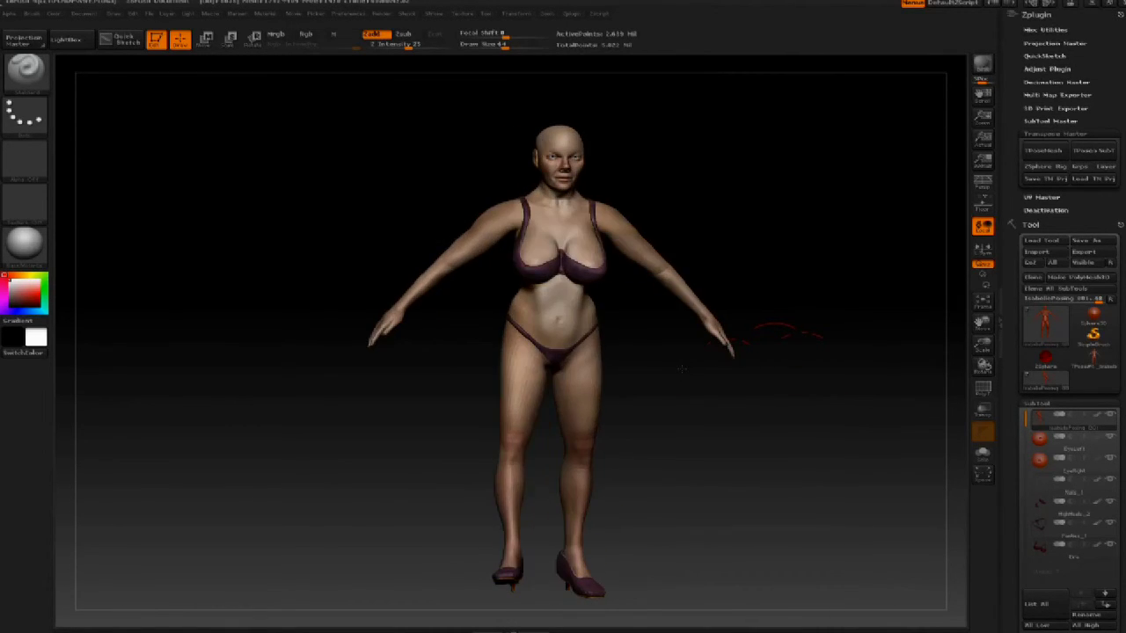
{"action": "left_click", "coordinate": [686, 363]}
{"action": "left_click_drag", "start_coordinate": [709, 415], "coordinate": [712, 499]}
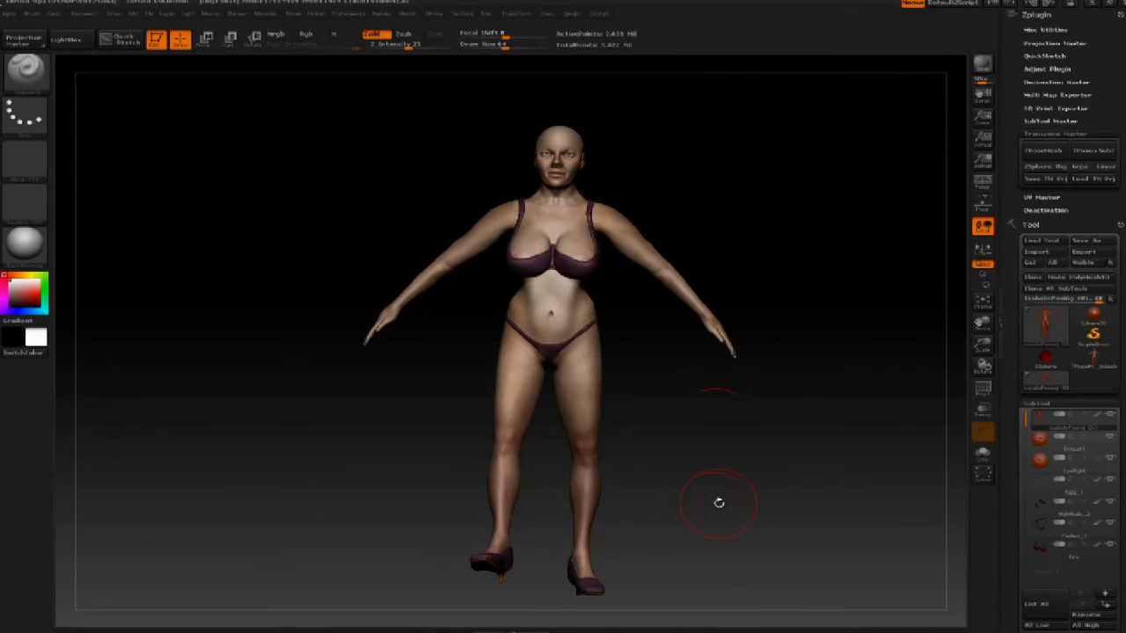